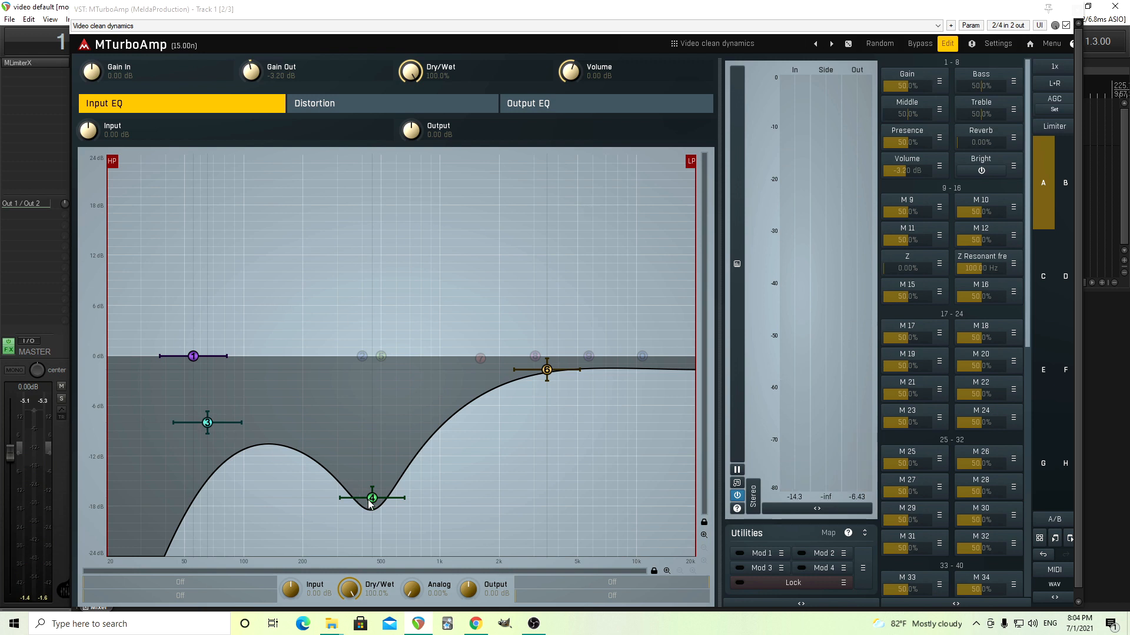
Step: Try out the Bass, Middle and Treble controls and restore them to their defaults
click(990, 87)
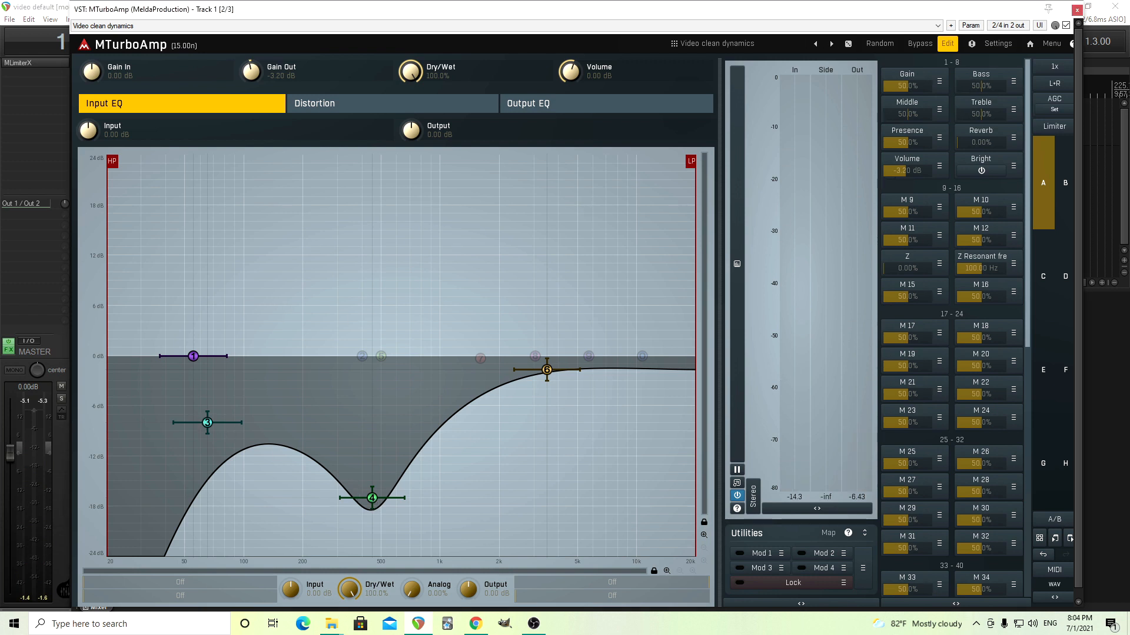
drag(990, 87, 986, 88)
drag(925, 117, 985, 113)
double_click(919, 114)
double_click(985, 113)
Step: Move band 2 down to about 158.5 Hz and place band 7 at about 1110 Hz with roughly a 5.6 dB cut during playback
mouse_move(358, 356)
drag(358, 356, 282, 356)
click(461, 356)
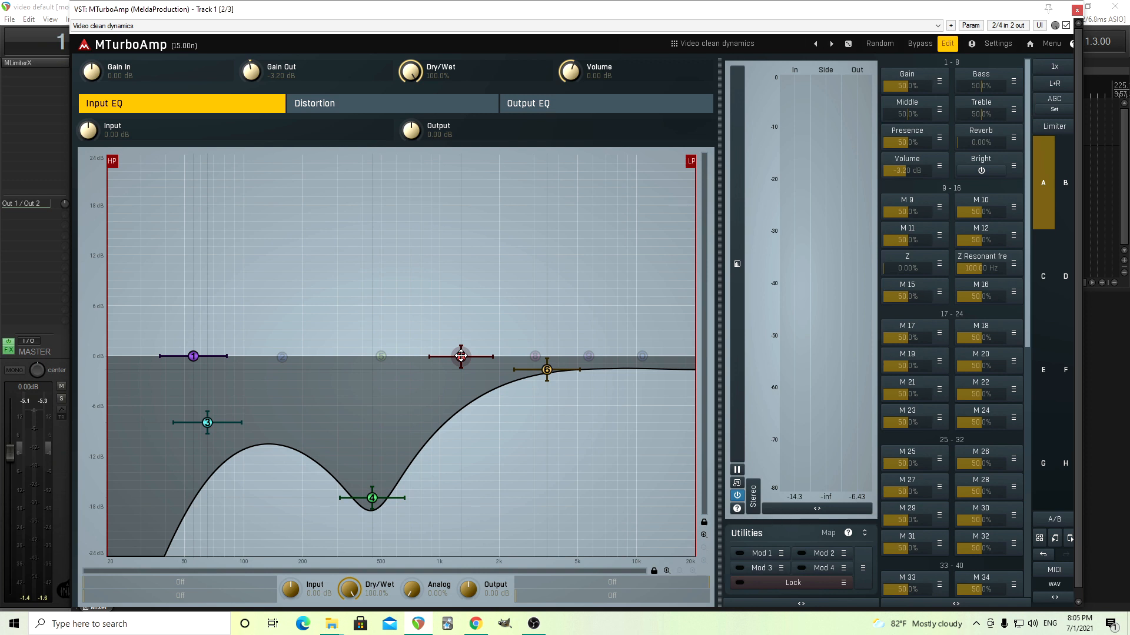
key(space)
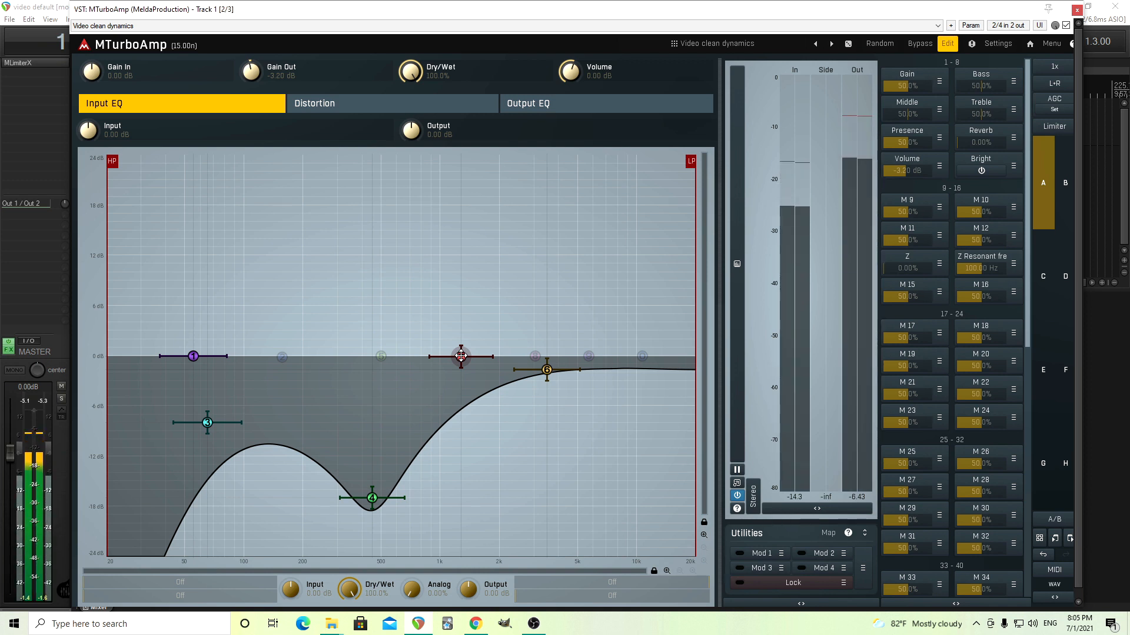
drag(460, 356, 449, 400)
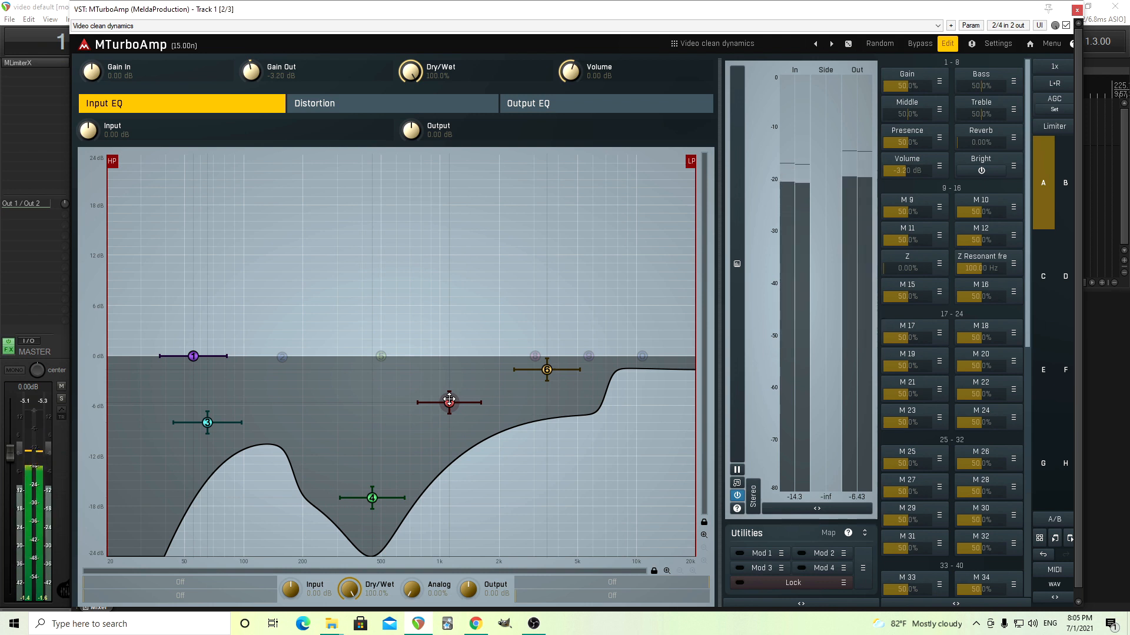
Step: Reset band 7's gain to 0 dB and change its filter type to Peak
double_click(449, 400)
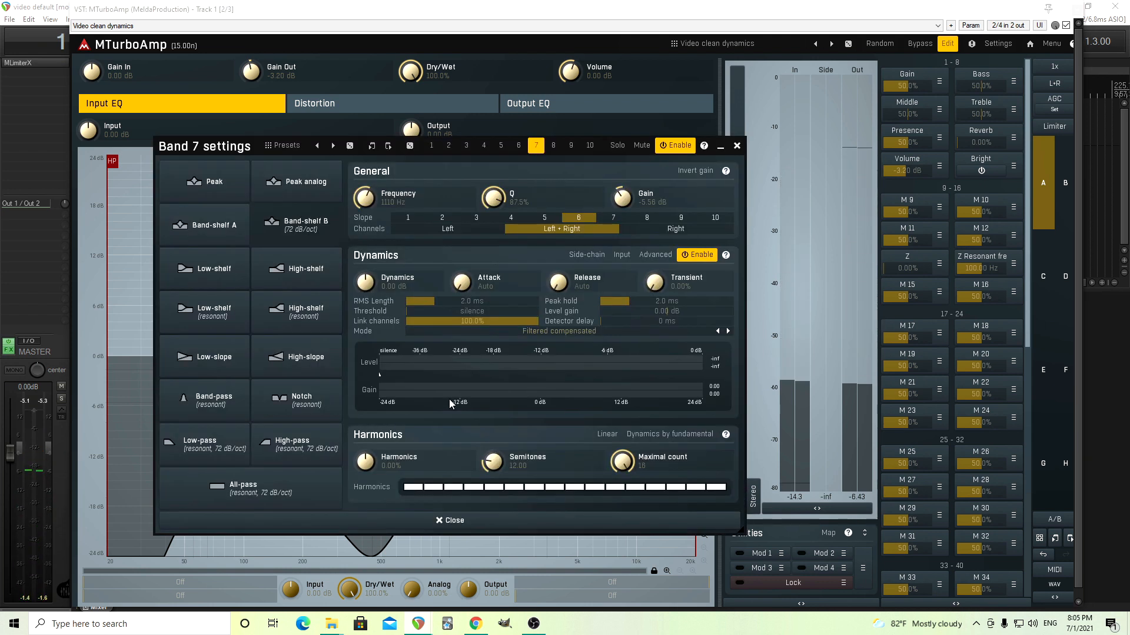
double_click(617, 199)
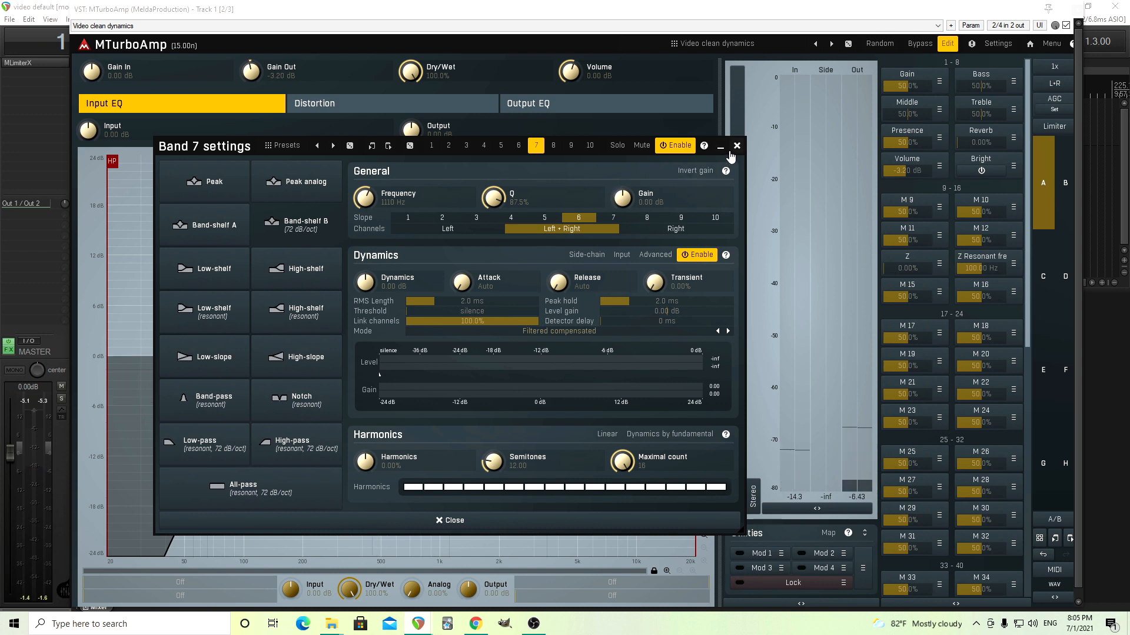
drag(498, 201, 498, 205)
click(219, 191)
Step: Widen band 7's peak by setting its Q to about 0.64
drag(211, 153, 661, 237)
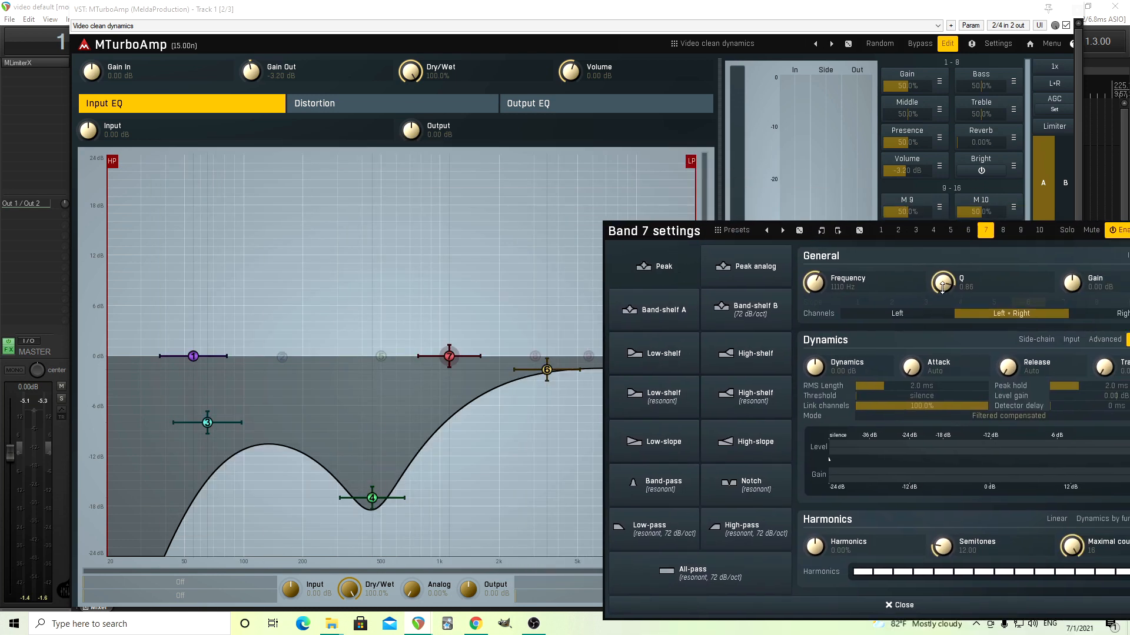
drag(942, 282, 942, 291)
drag(665, 238, 426, 178)
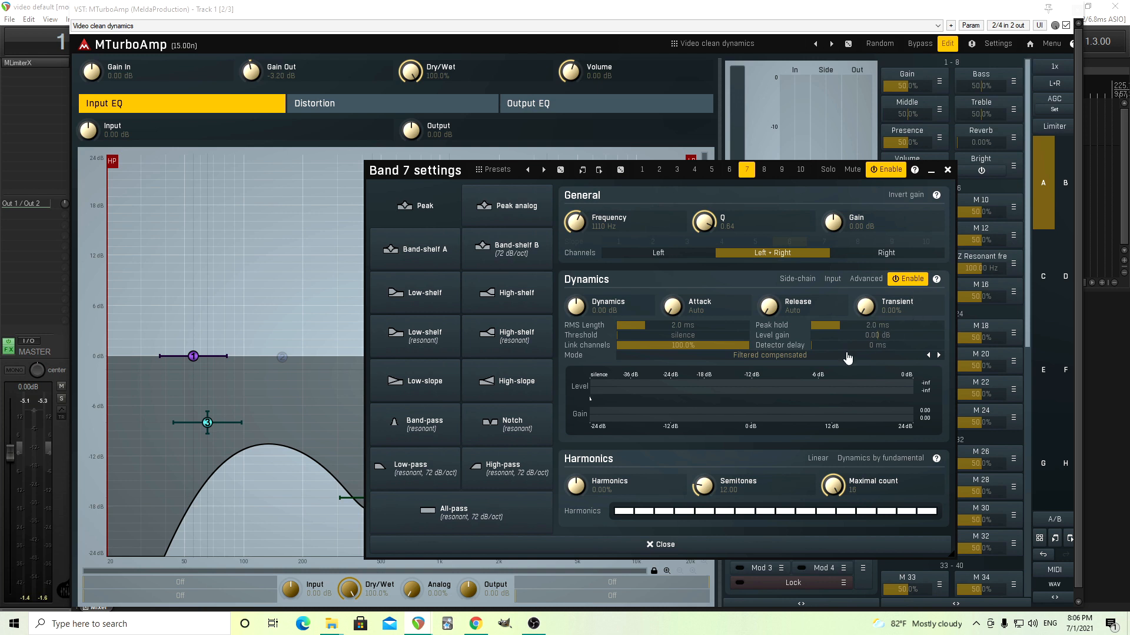
Step: Configure band 7's dynamics timing with a 1 ms RMS length, about 0.59 ms attack and about 288 ms release
double_click(658, 327)
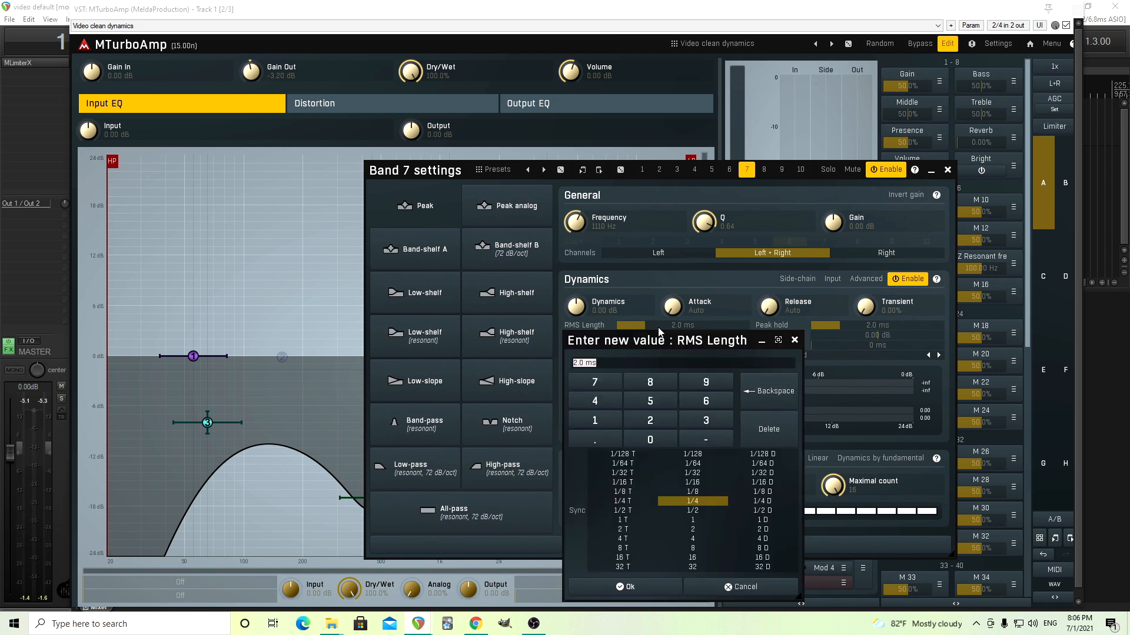
click(611, 421)
click(658, 588)
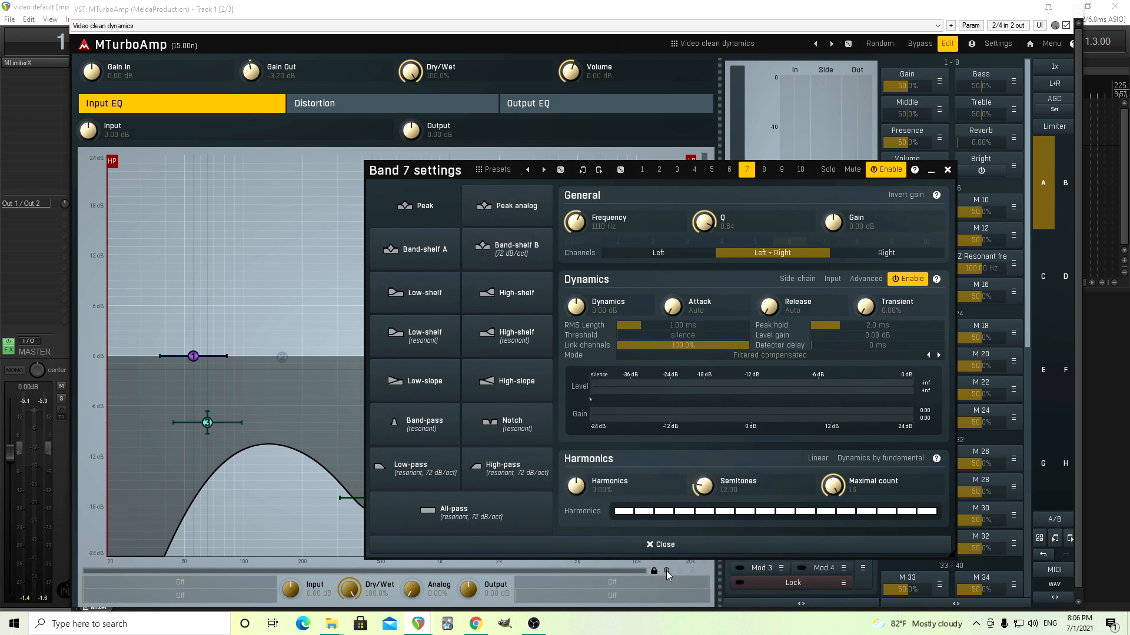
drag(678, 309, 678, 304)
drag(769, 306, 768, 282)
Step: Set band 7's dynamics amount to -15 dB and close its settings
drag(578, 306, 578, 318)
double_click(579, 312)
text(-1)
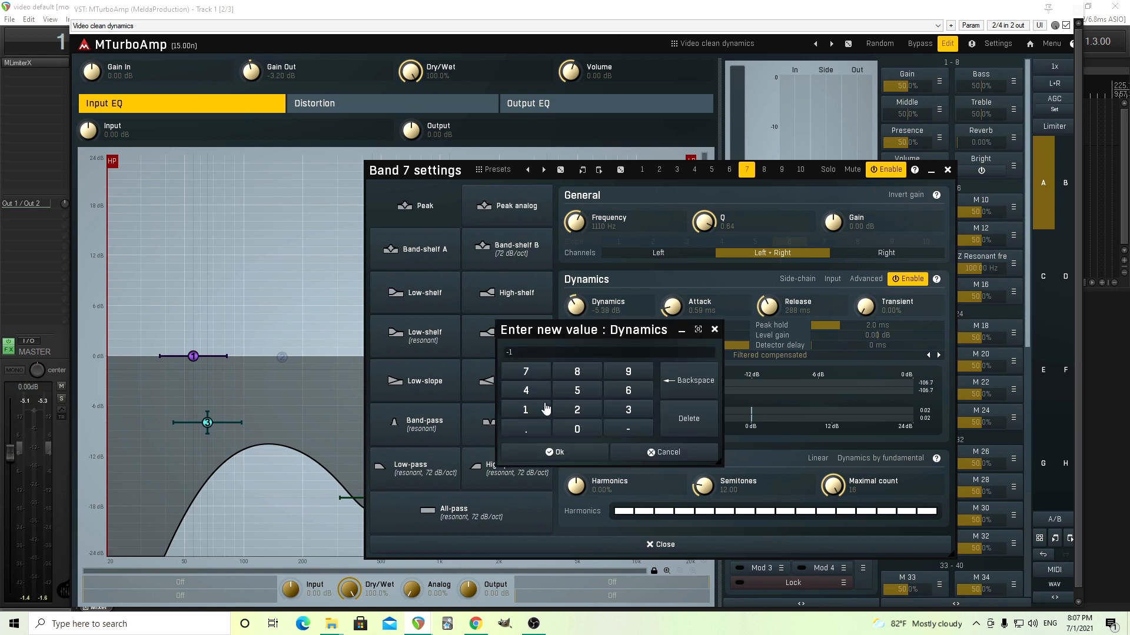
click(577, 391)
click(588, 457)
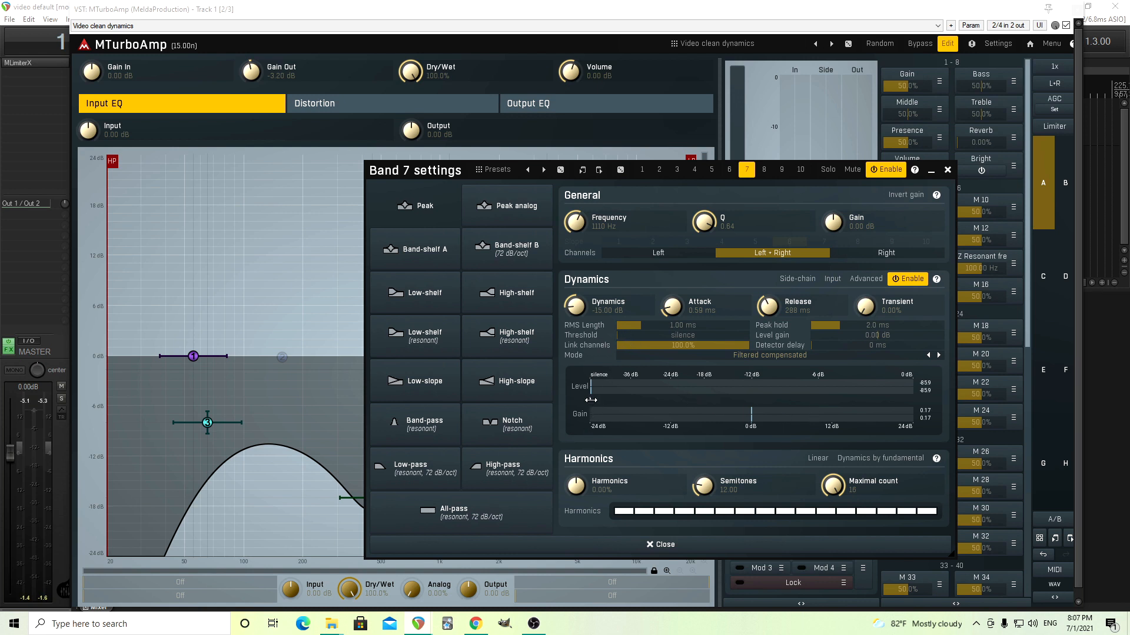
mouse_move(648, 340)
mouse_down()
mouse_move(733, 340)
mouse_move(667, 337)
mouse_up()
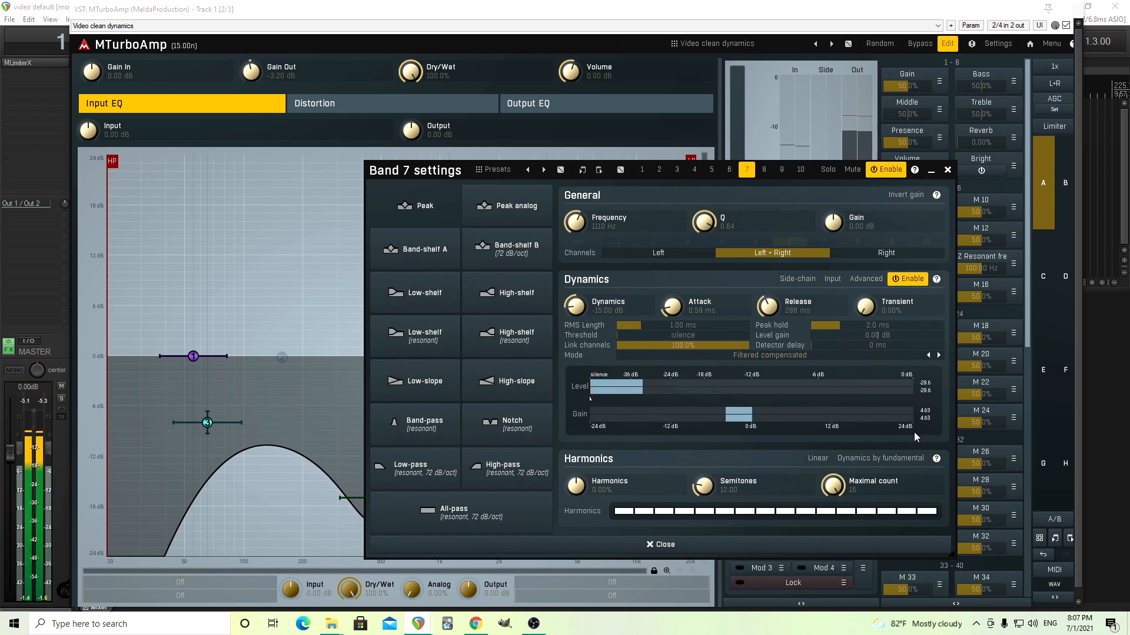
click(947, 170)
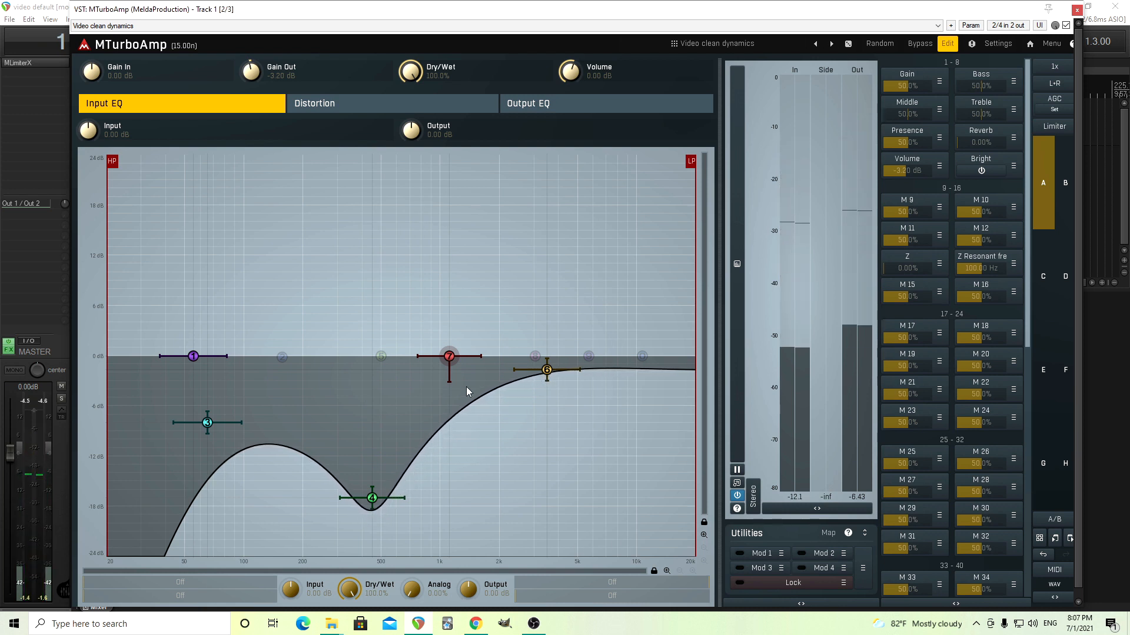
Step: Set band 7's dynamics threshold to -25 dB and close its settings
double_click(449, 357)
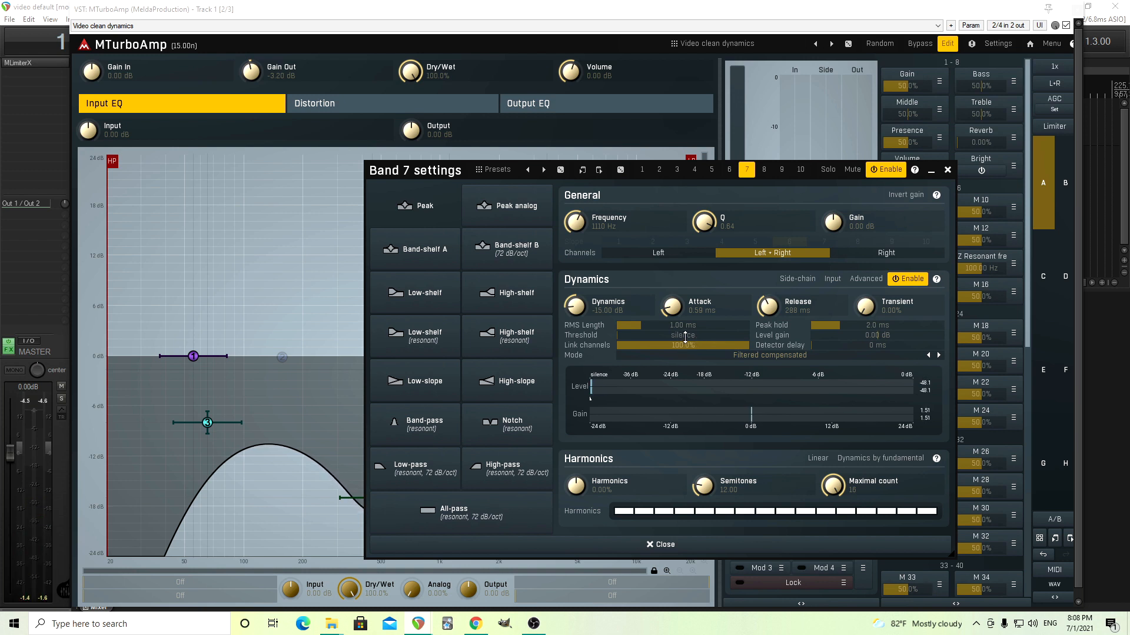
drag(680, 335, 681, 320)
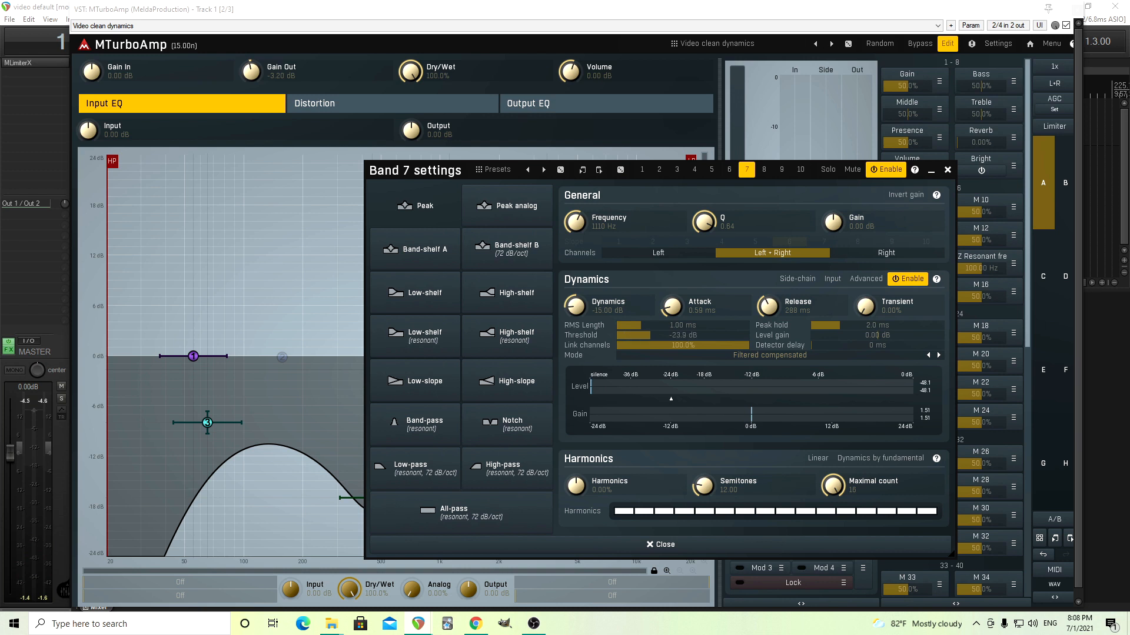
double_click(685, 335)
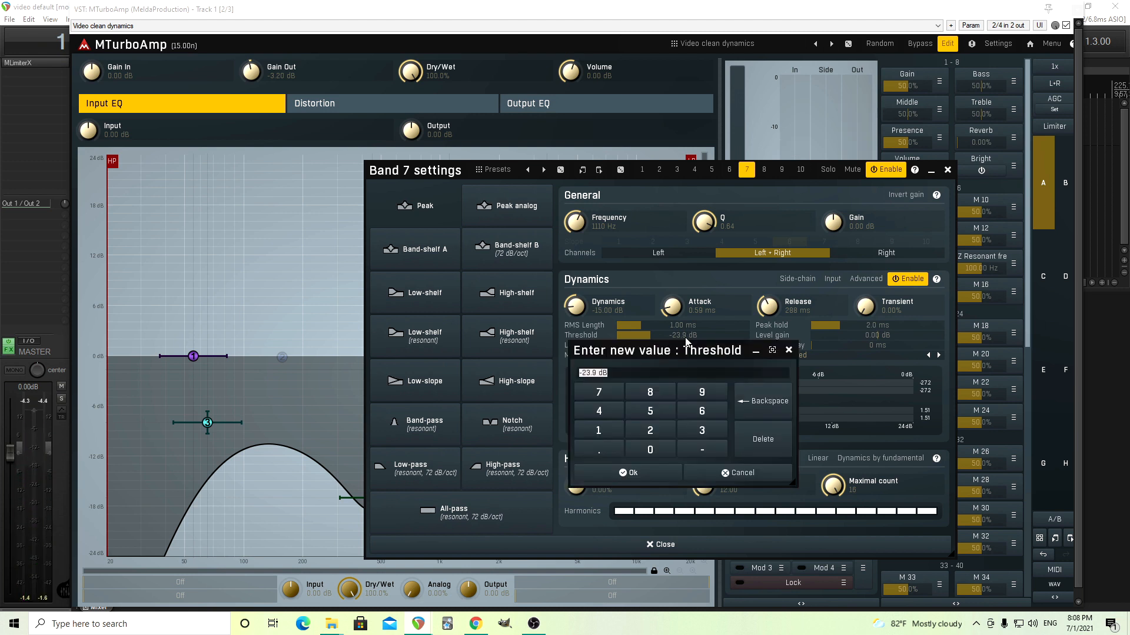
click(701, 450)
click(650, 431)
click(649, 411)
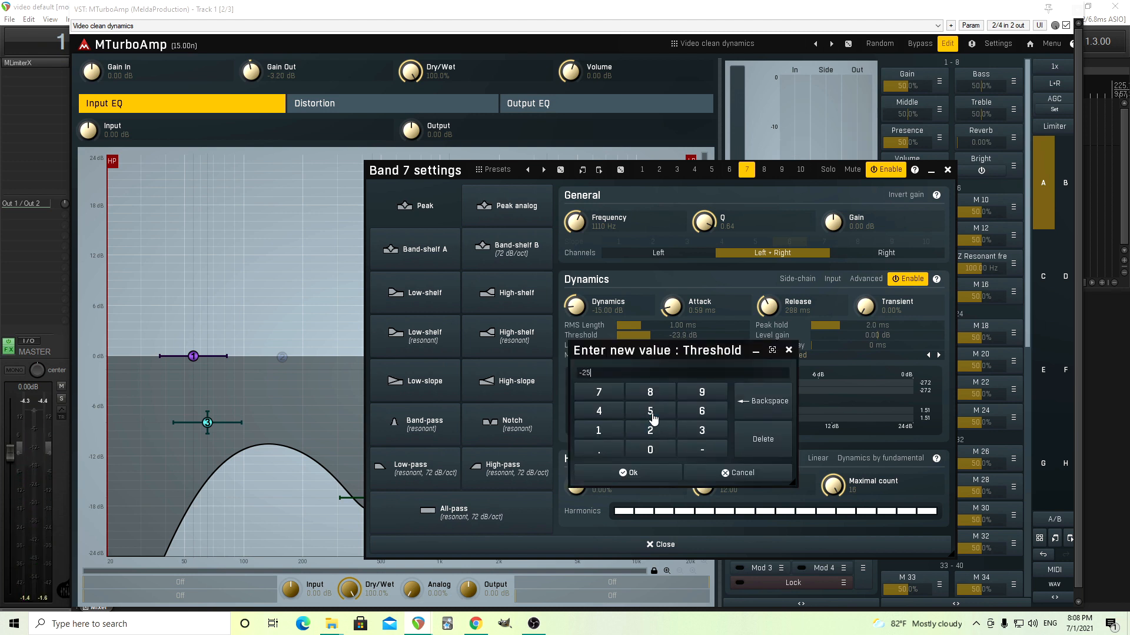
click(640, 476)
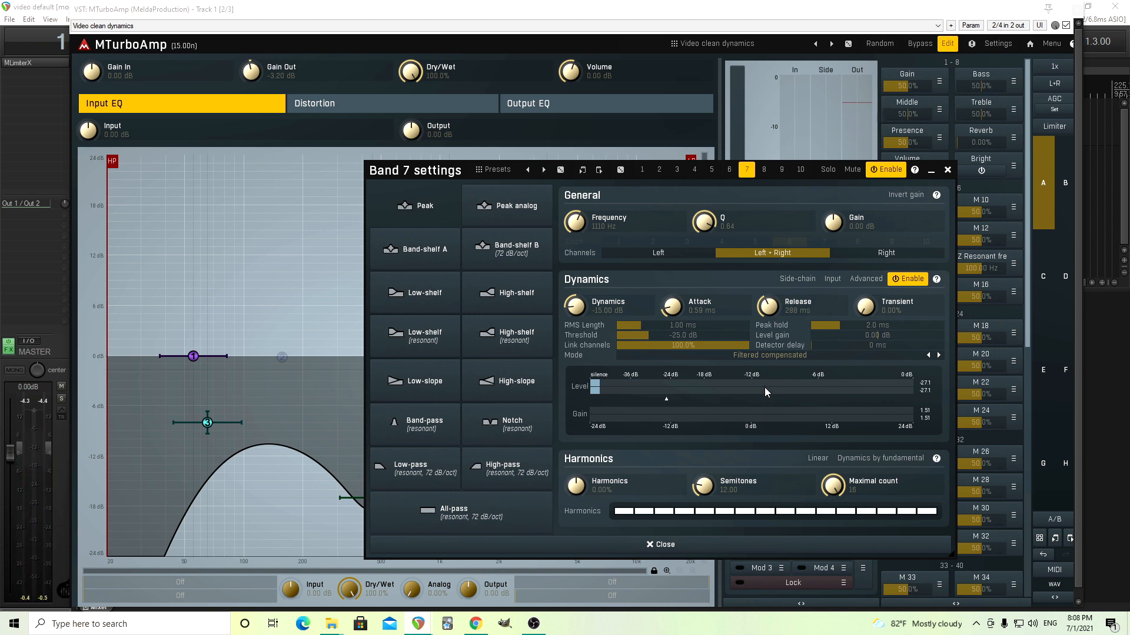
click(947, 170)
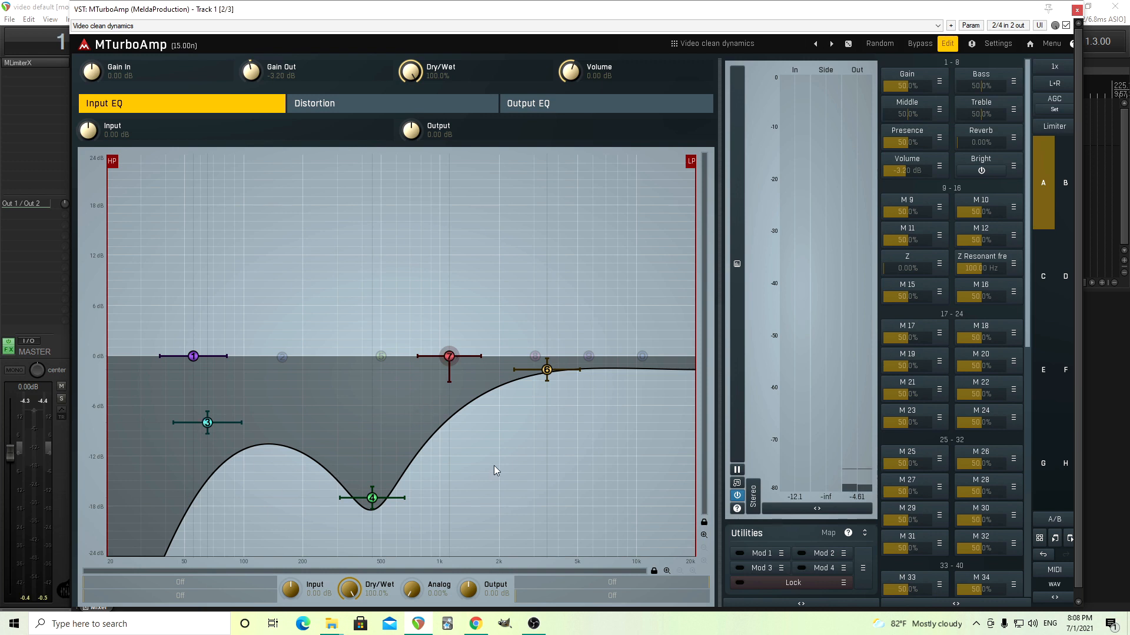
Step: Enable the Input option for band 7's dynamics and keep the detection mode at Filtered compensated
right_click(456, 354)
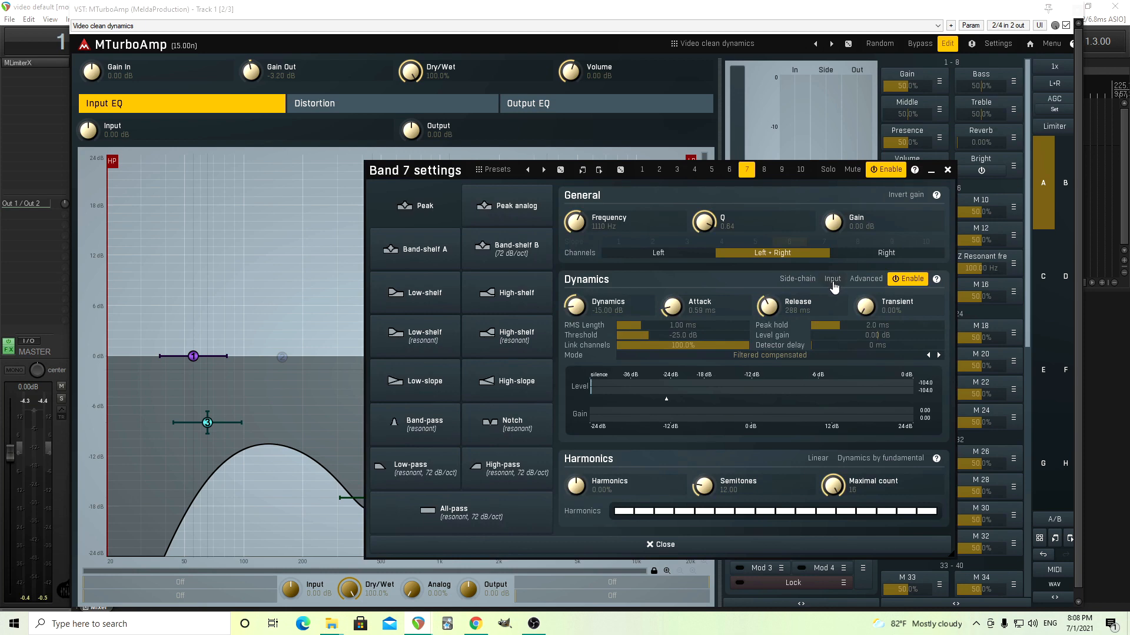
drag(419, 172, 356, 172)
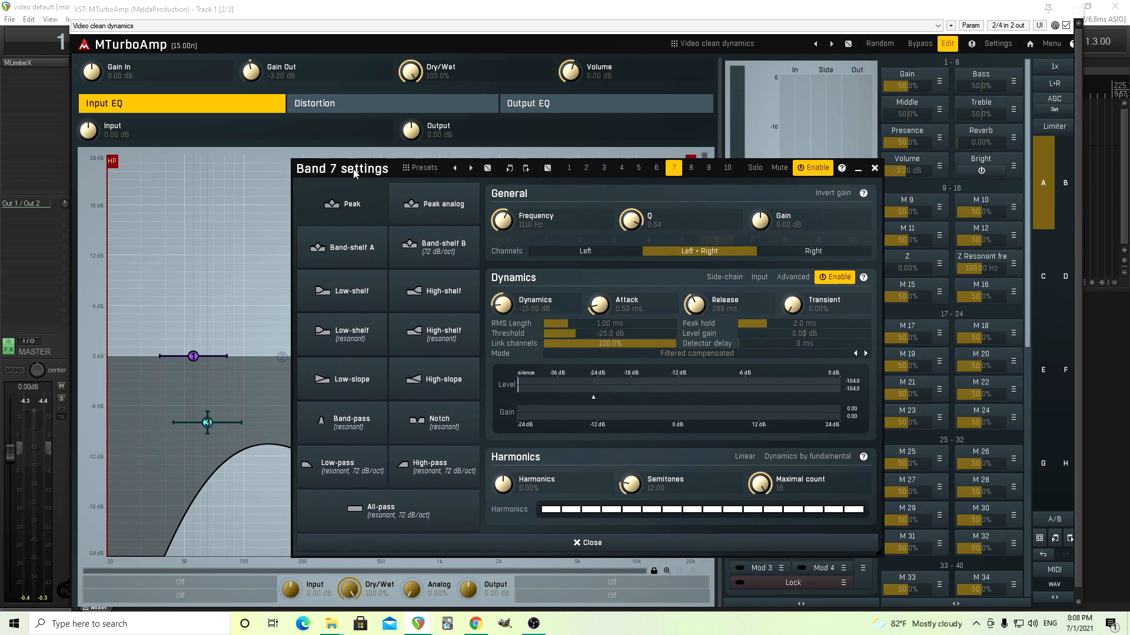
click(759, 282)
click(715, 356)
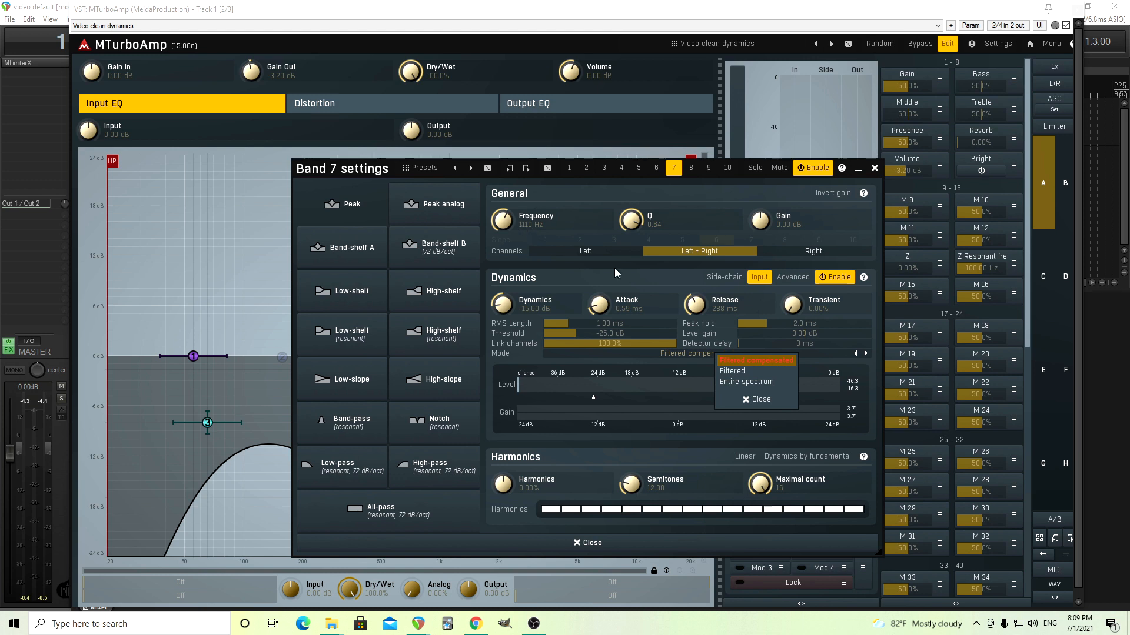
click(773, 364)
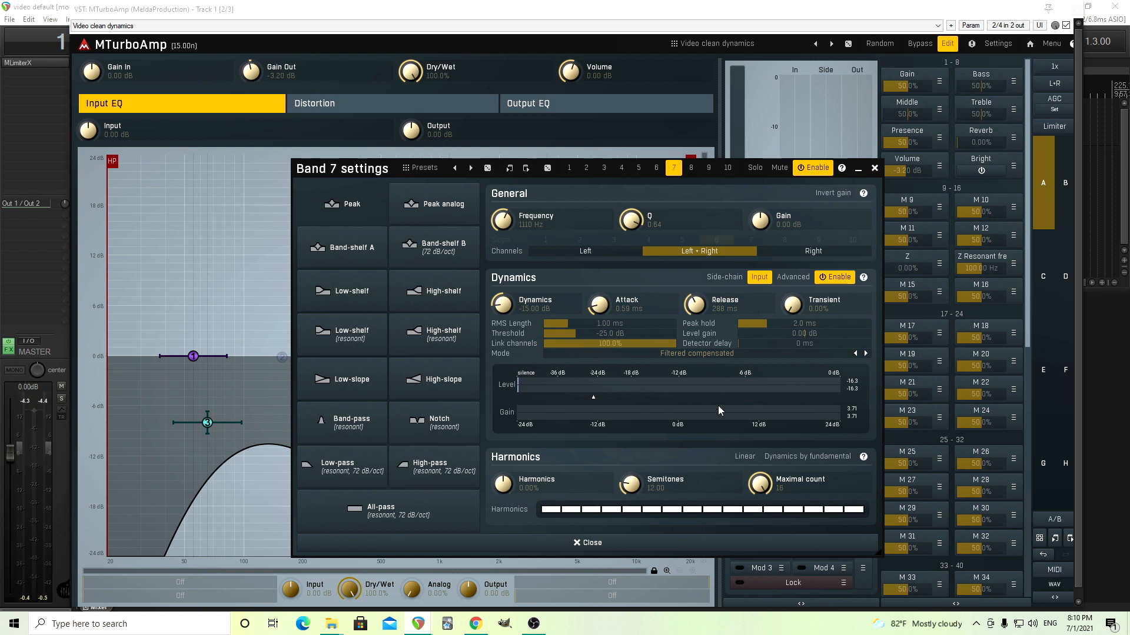
click(874, 168)
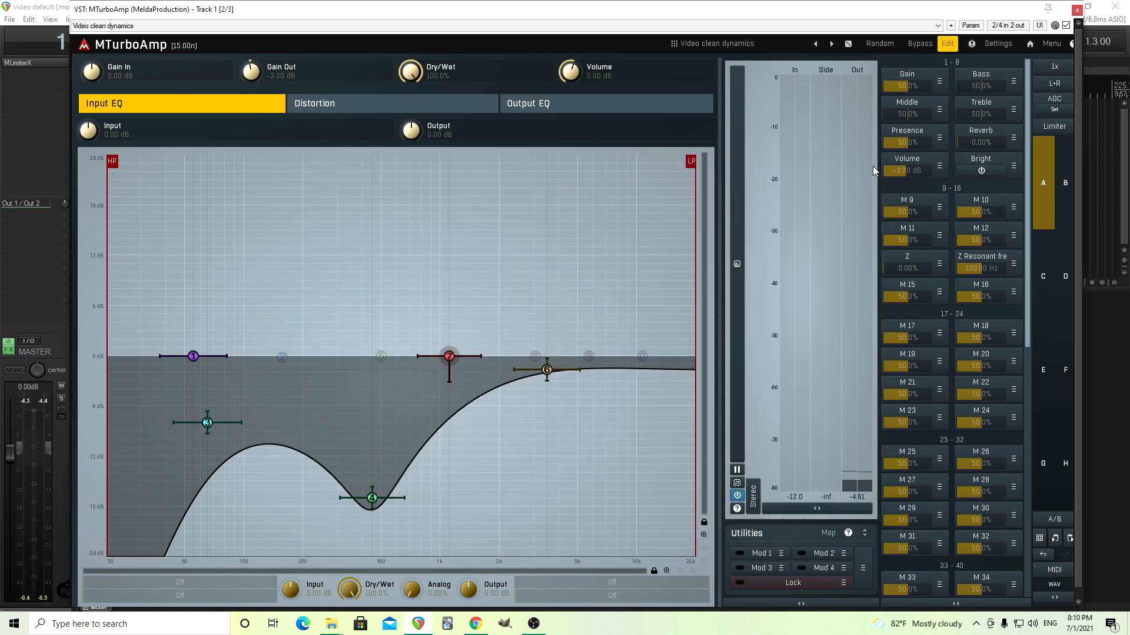
Step: Raise band 7's dynamics level gain to about +6.5 dB and close its settings
double_click(449, 356)
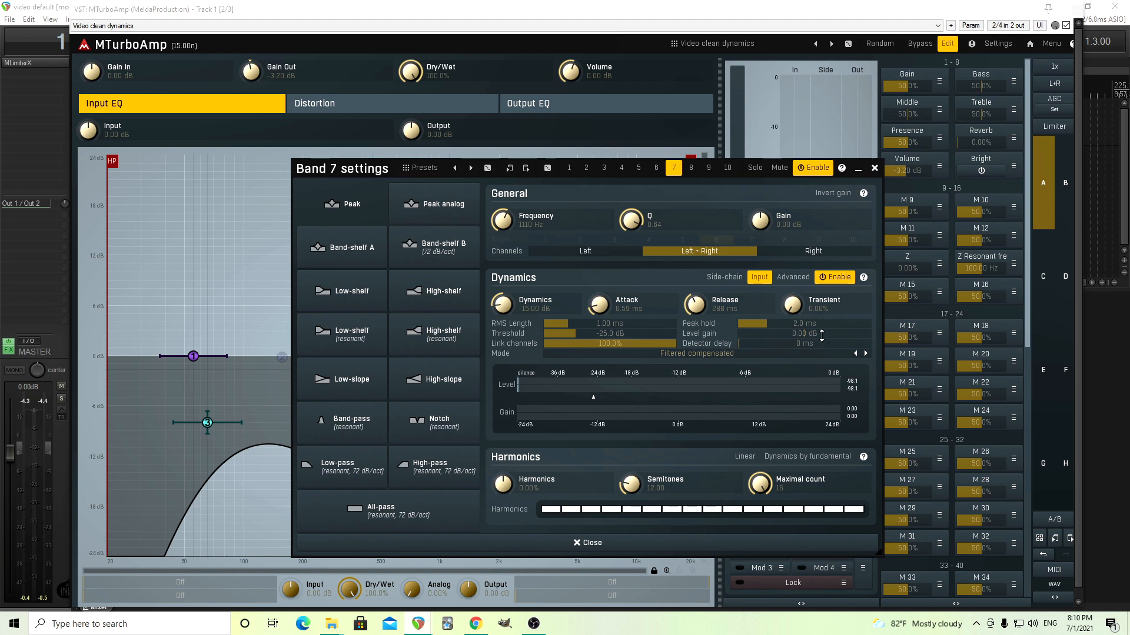
drag(821, 335, 821, 312)
key(space)
click(874, 168)
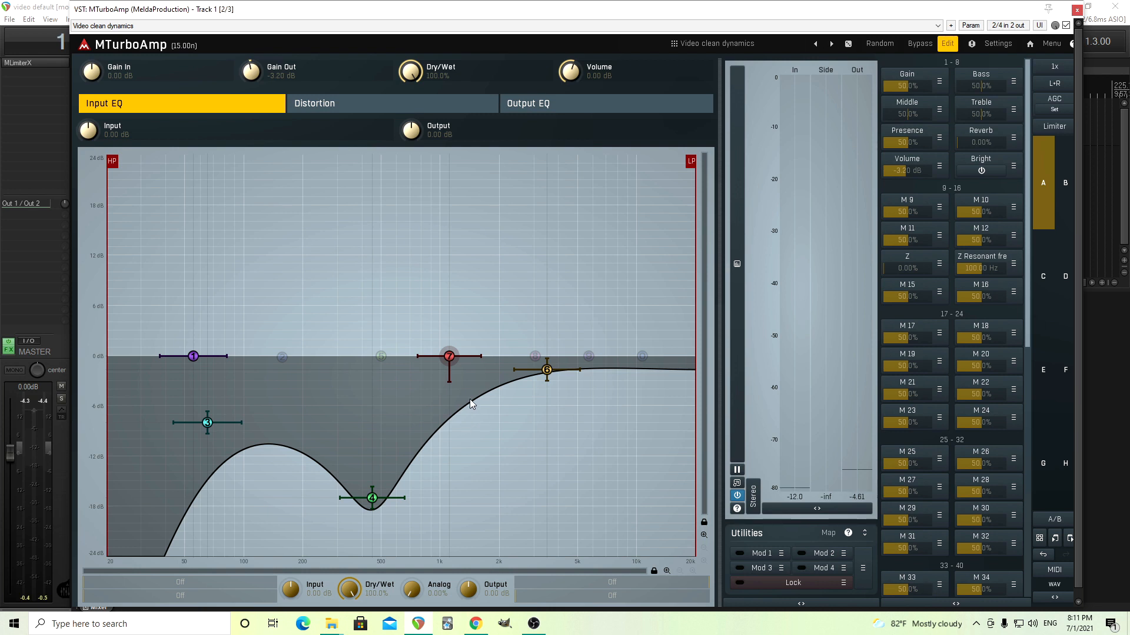
Step: Copy band 7's settings onto band 2, with band 2's frequency at about 184.2 Hz
double_click(449, 356)
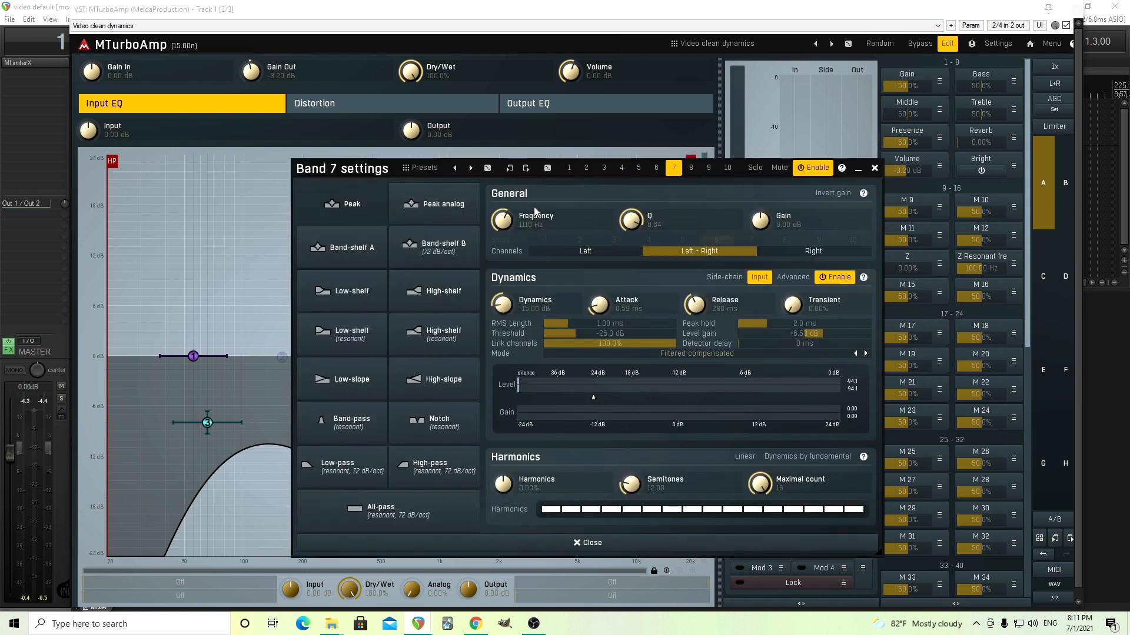
click(282, 353)
double_click(281, 357)
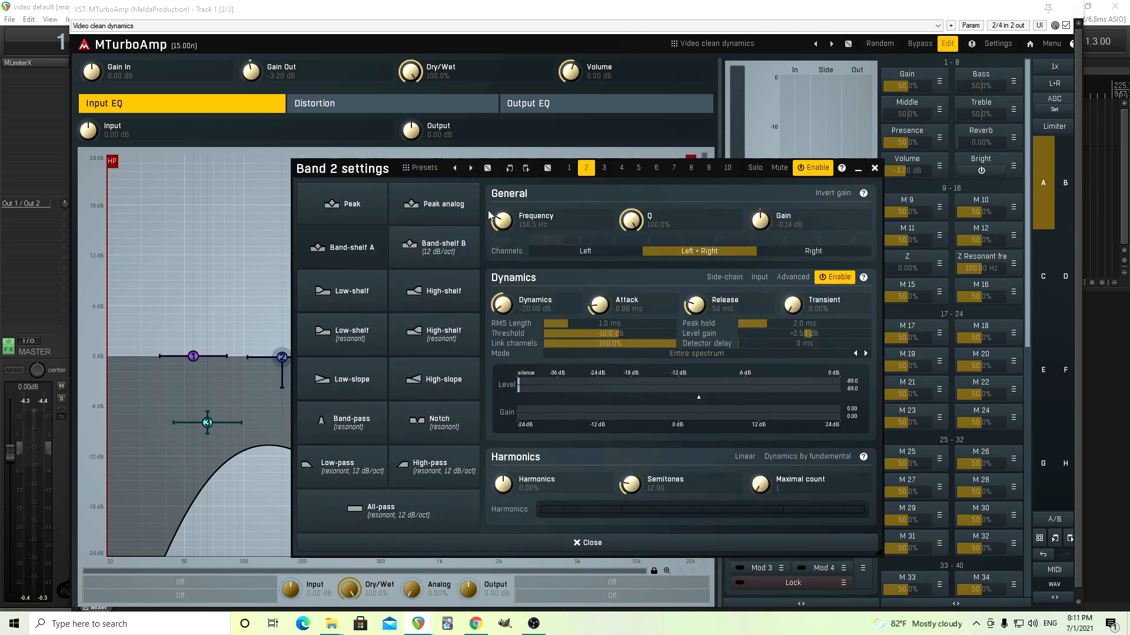
click(526, 172)
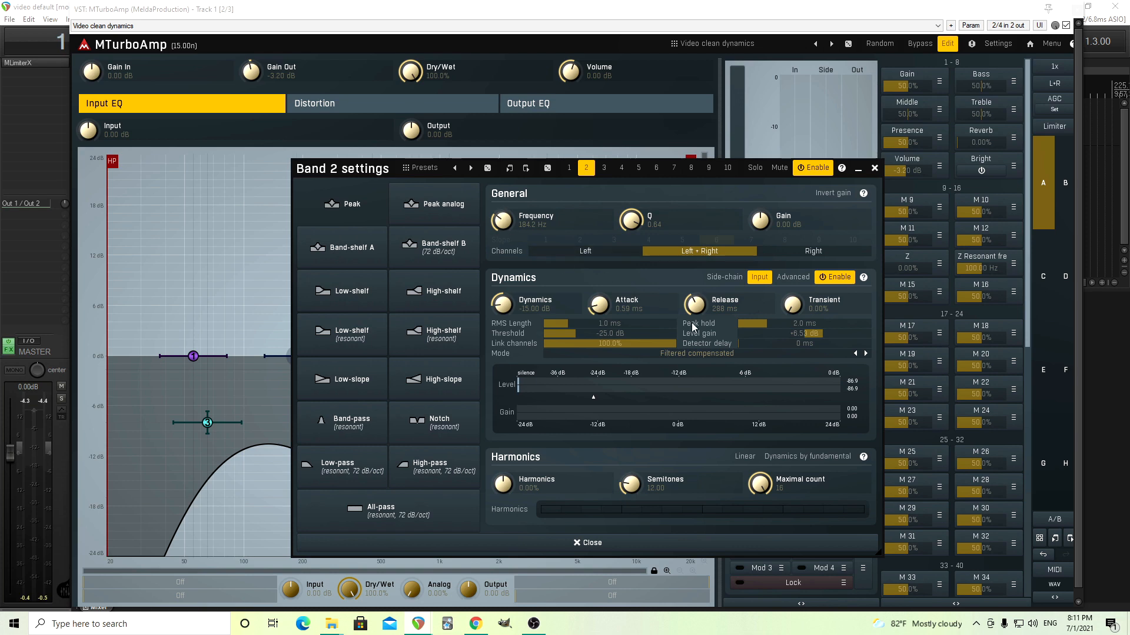
Step: Slow band 2's dynamics to about 5.8 ms attack and about 433 ms release
click(875, 169)
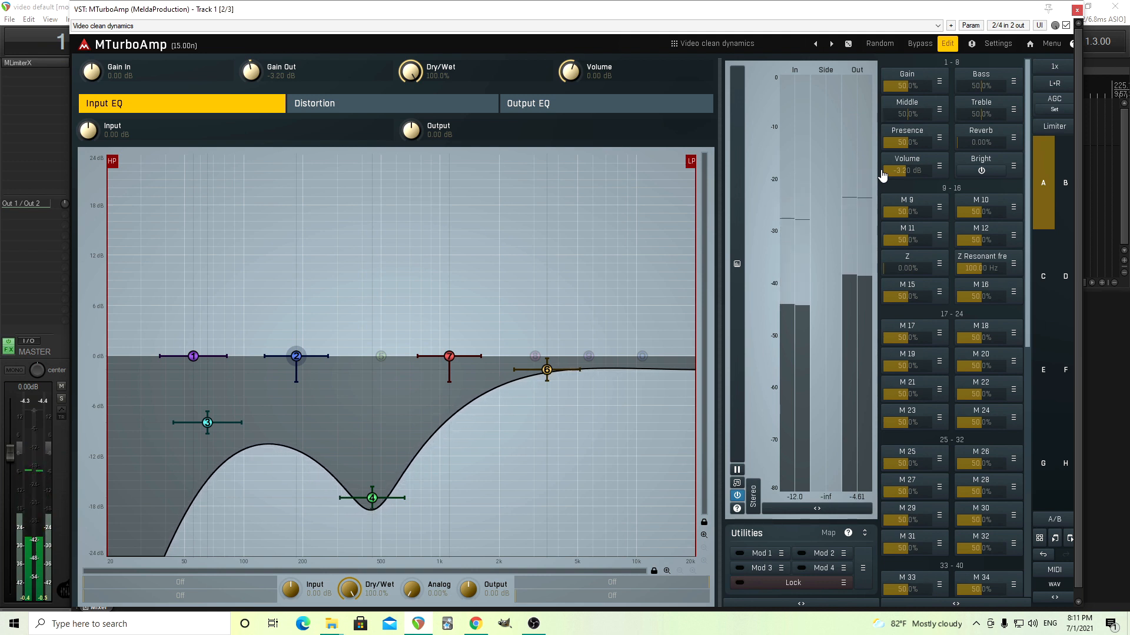
double_click(298, 353)
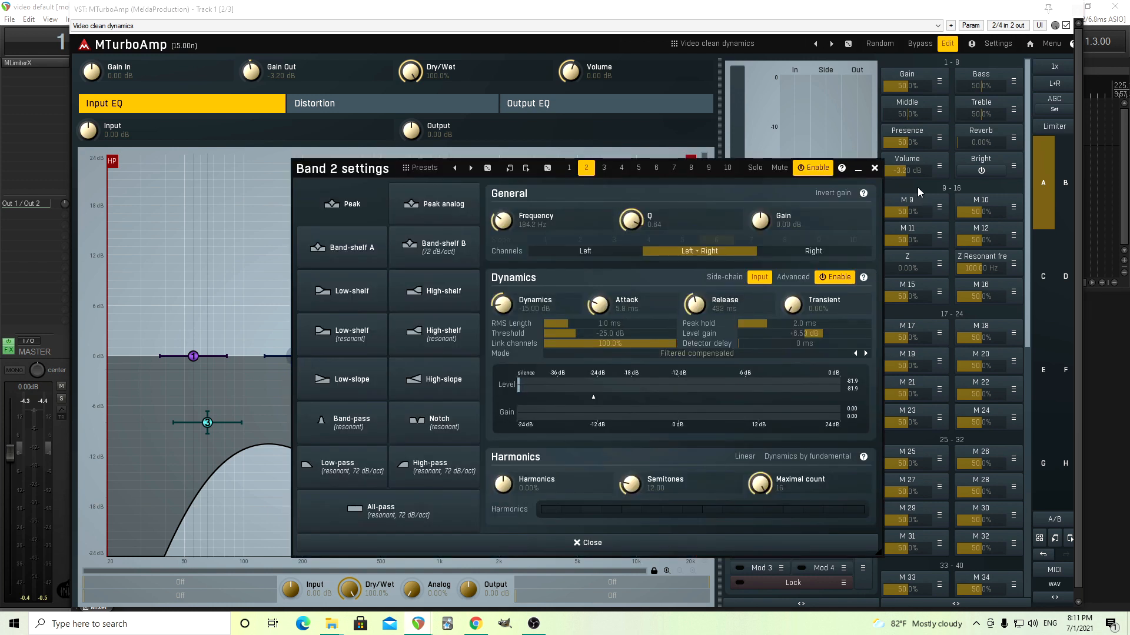
click(875, 168)
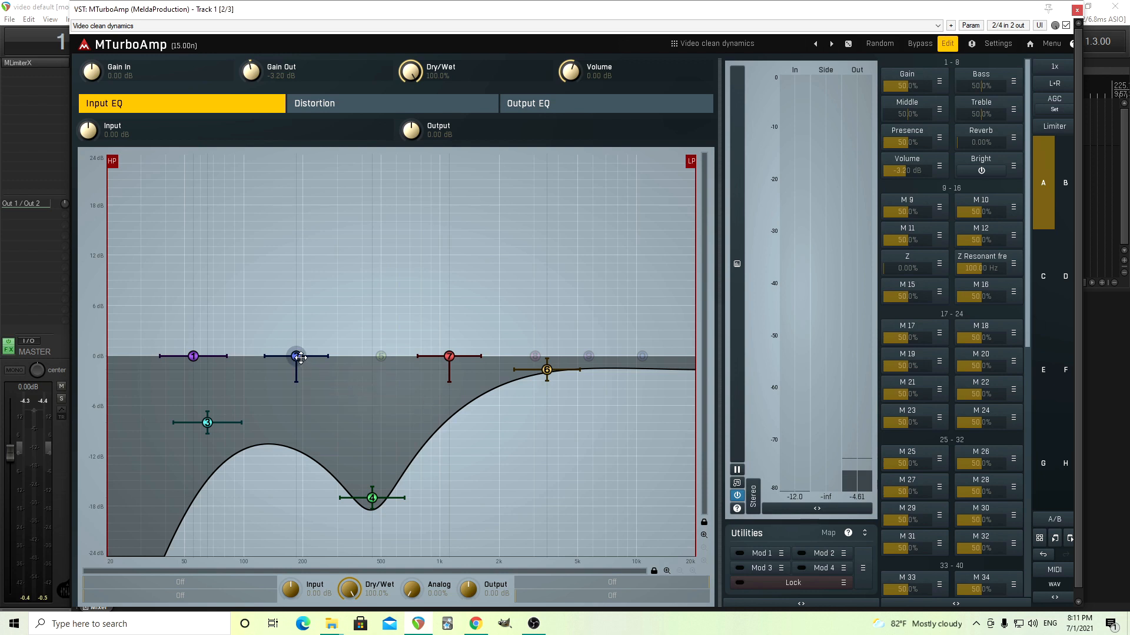
Step: Review band 7's settings and disable bands 2 and 7 for comparison during playback
double_click(448, 355)
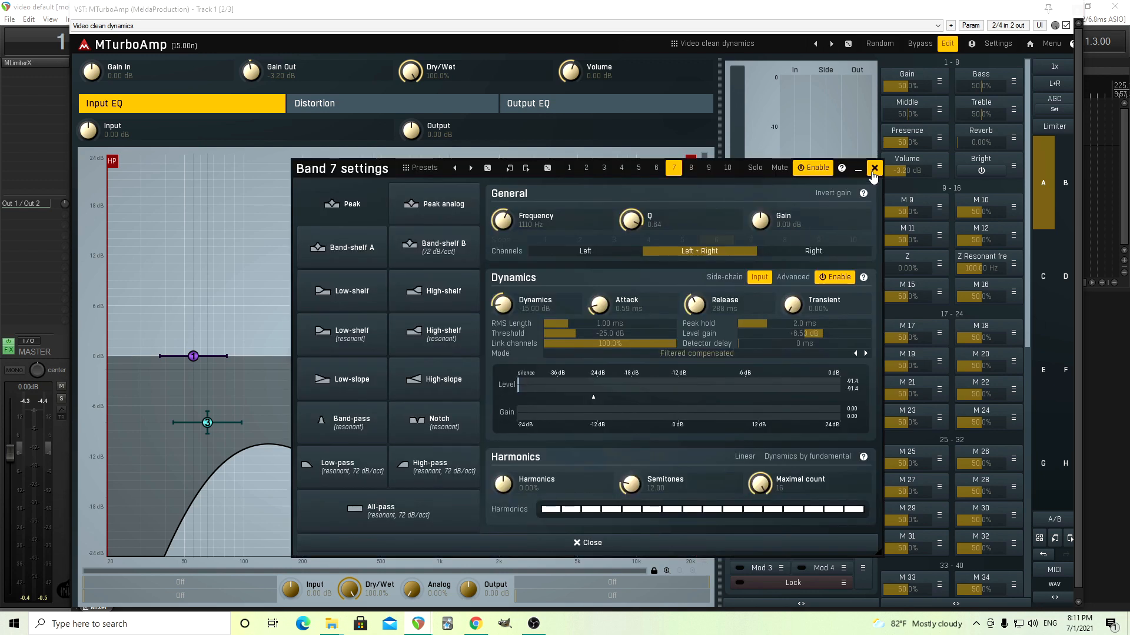
click(874, 169)
double_click(448, 356)
click(874, 169)
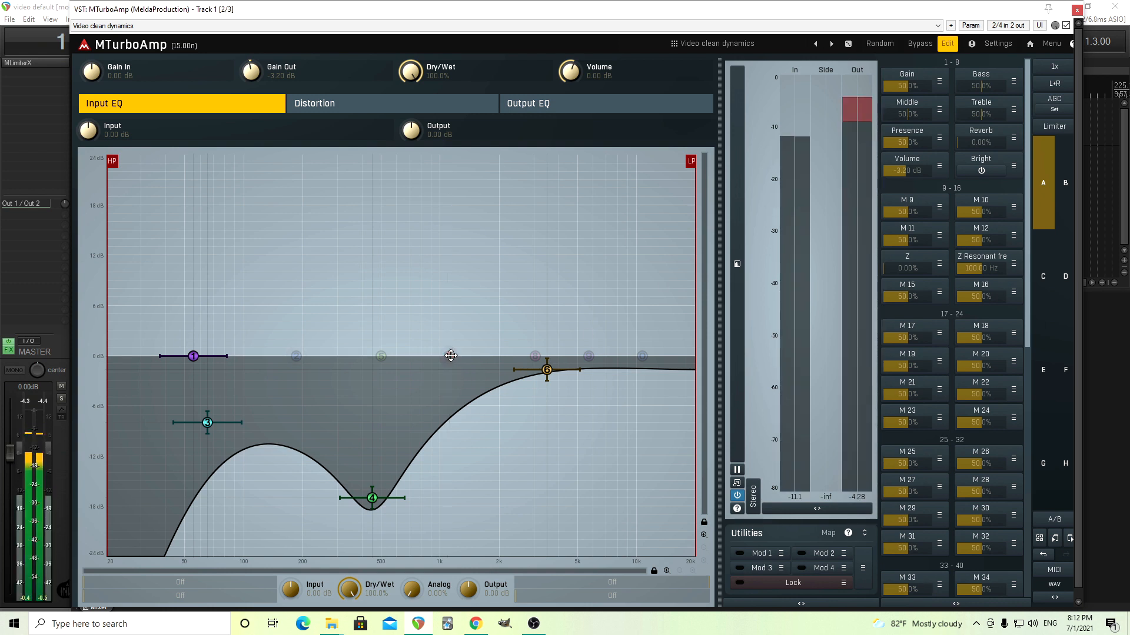
Step: Compare the sound with band 7 enabled and disabled, then lower its dynamics level gain to about -12.2 dB
click(450, 356)
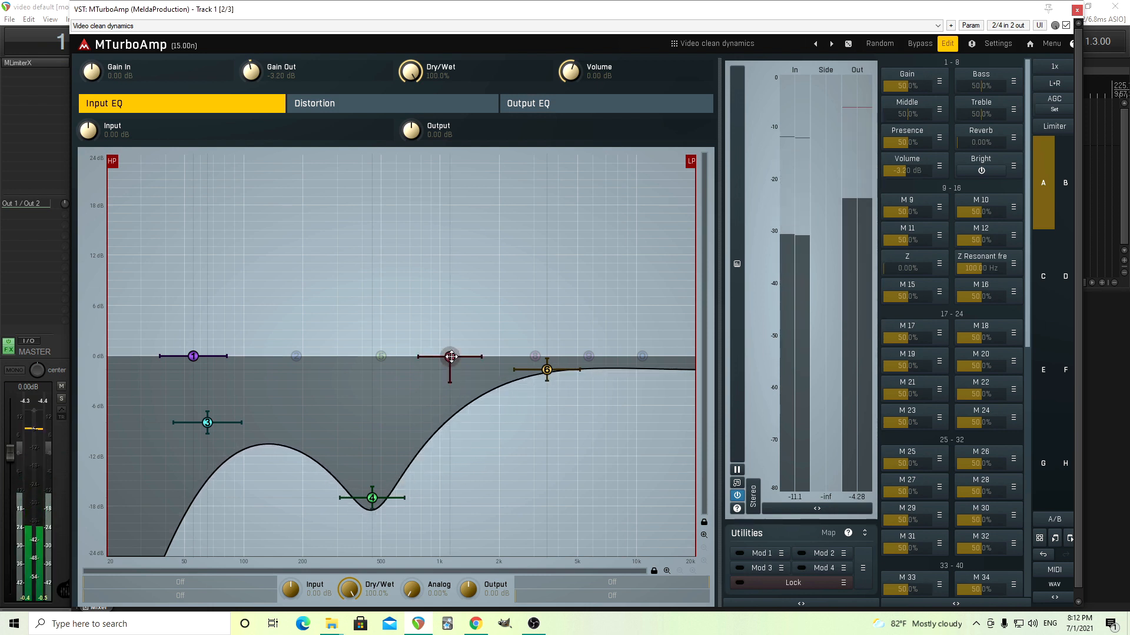
double_click(451, 356)
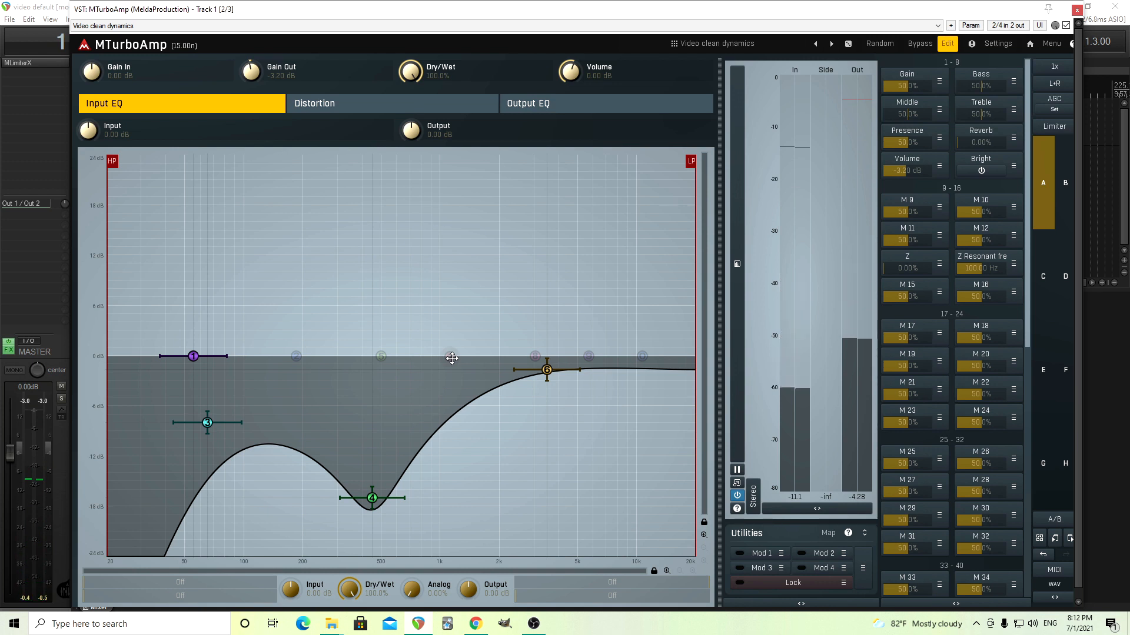
double_click(450, 356)
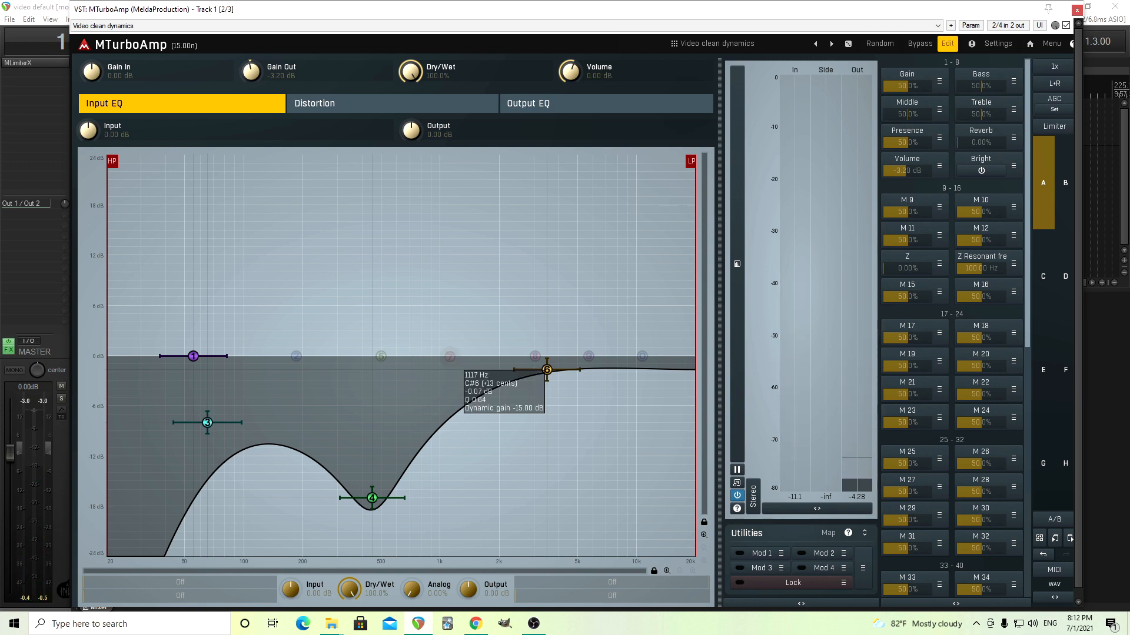
right_click(451, 358)
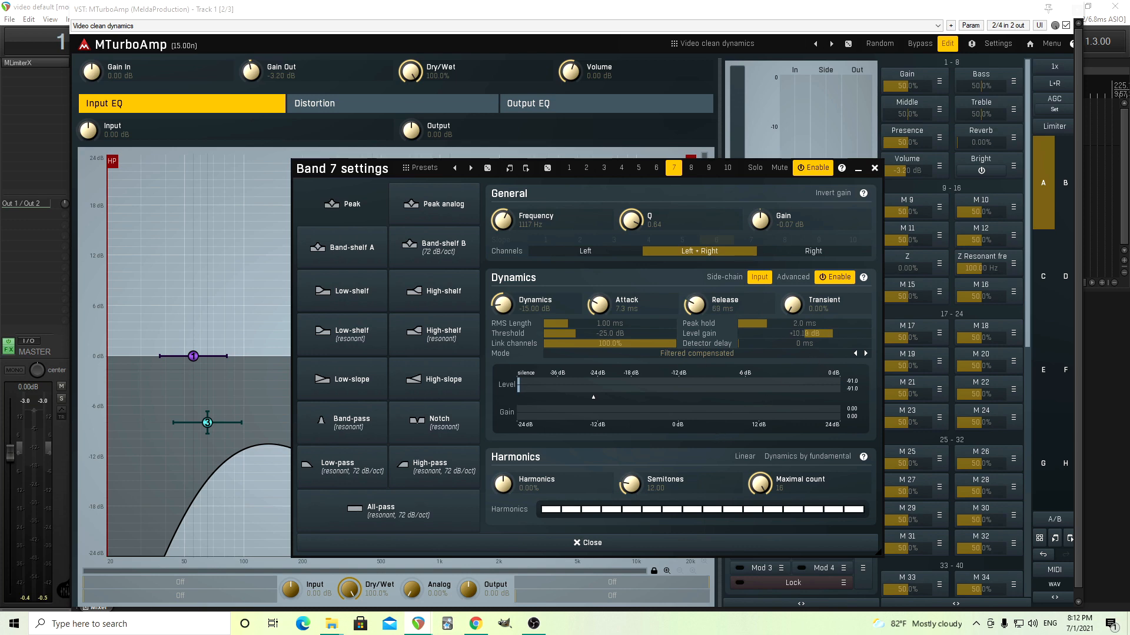
click(874, 169)
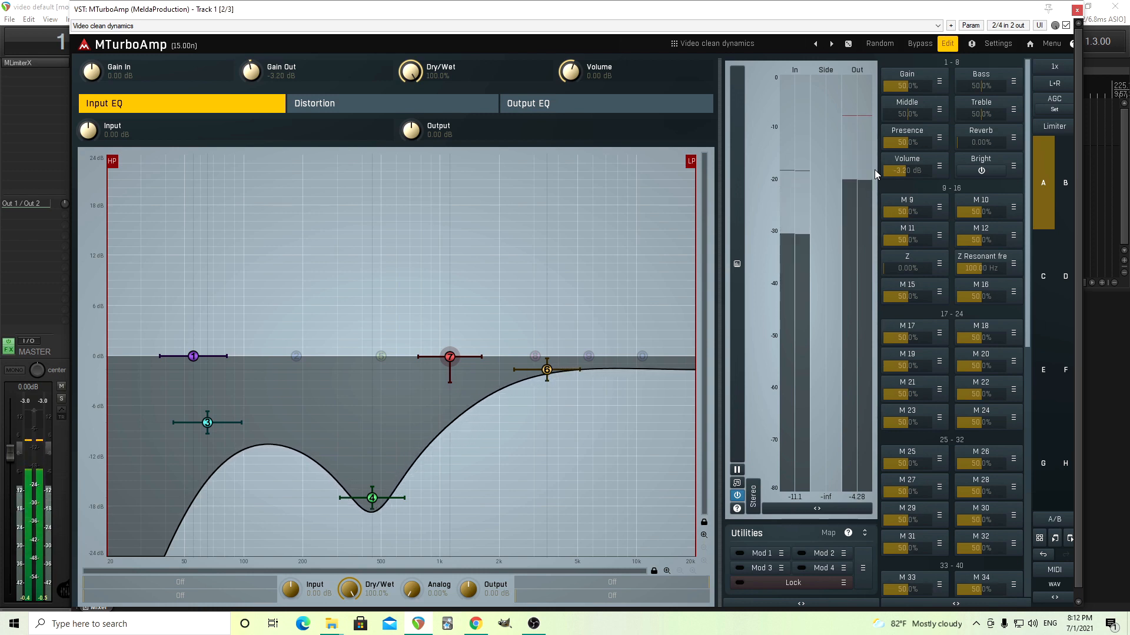
Step: Compare playback with band 7 off and on, then try its dynamics at about +9.19 dB for upward expansion
double_click(450, 356)
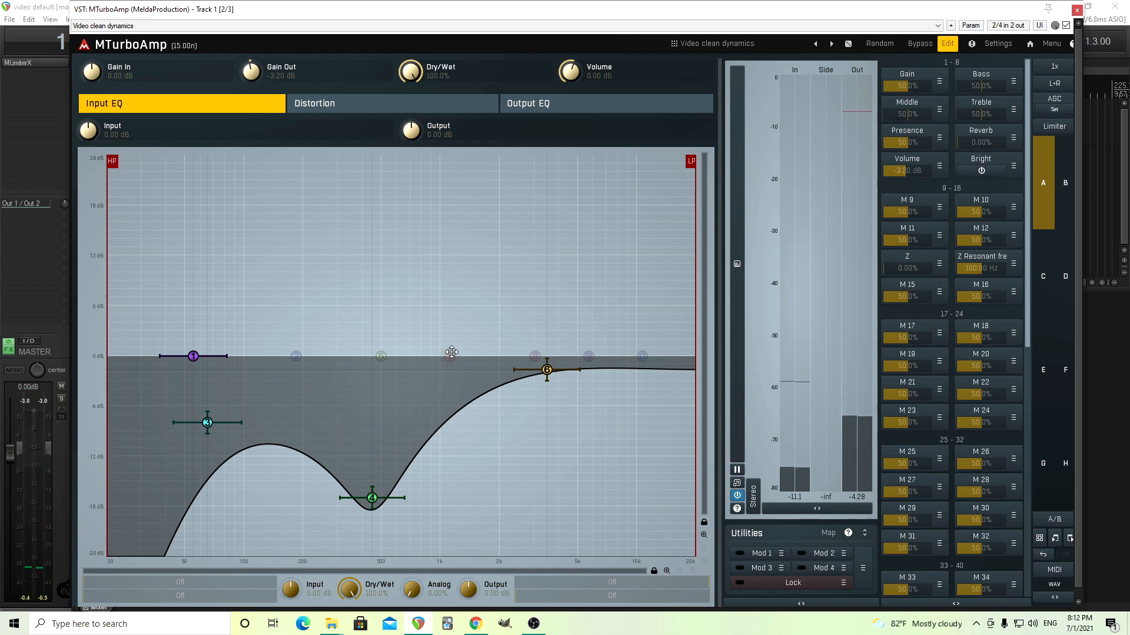
double_click(451, 355)
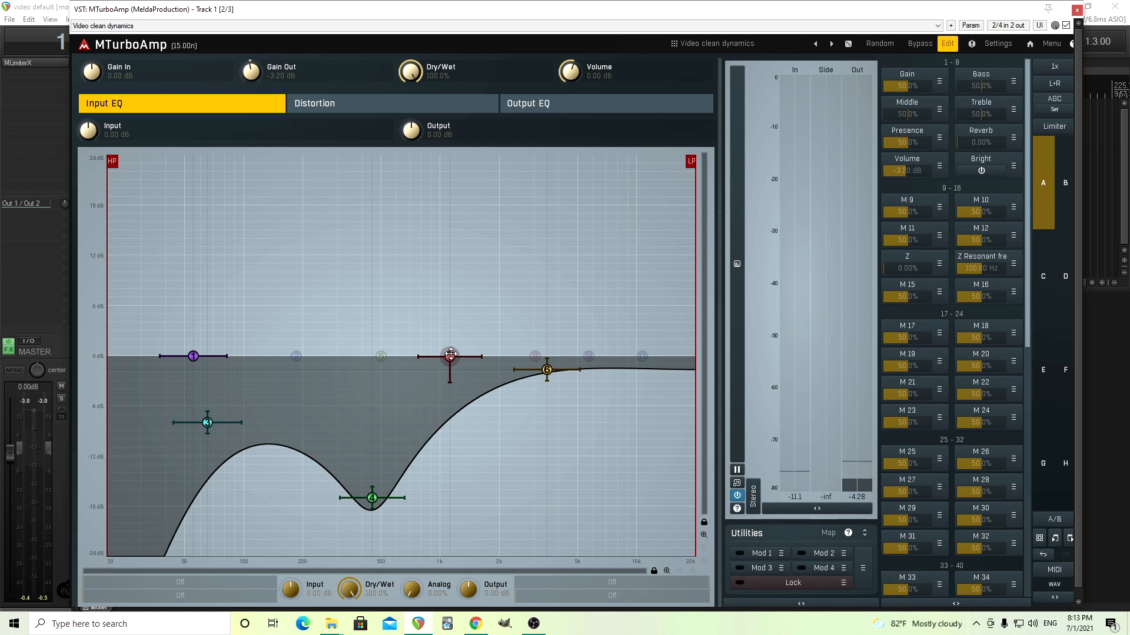
double_click(451, 355)
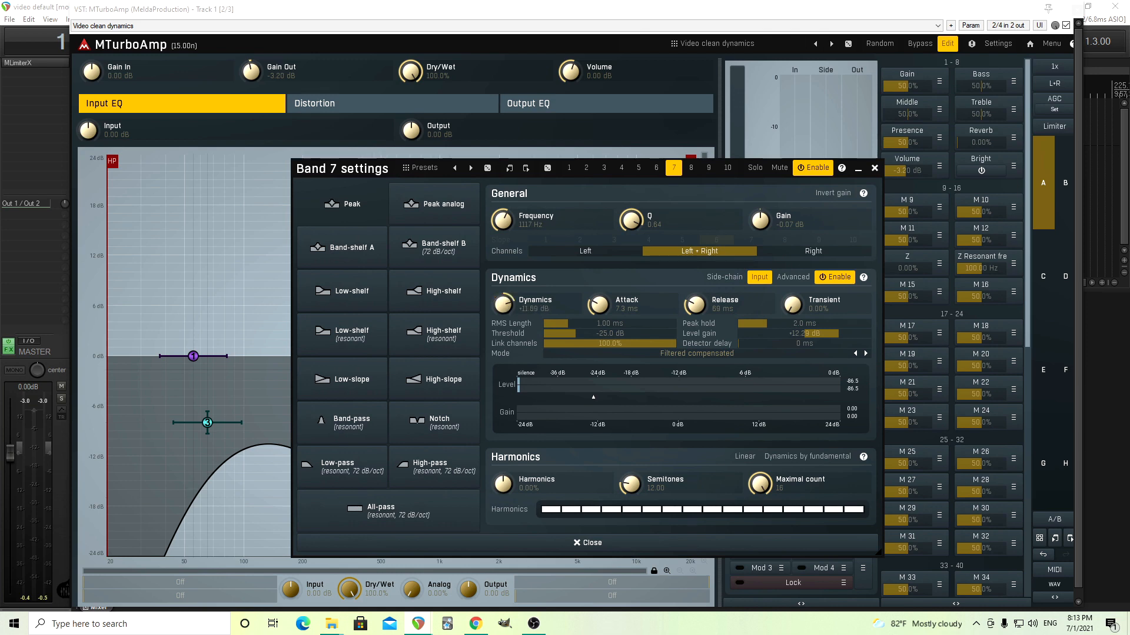
click(875, 169)
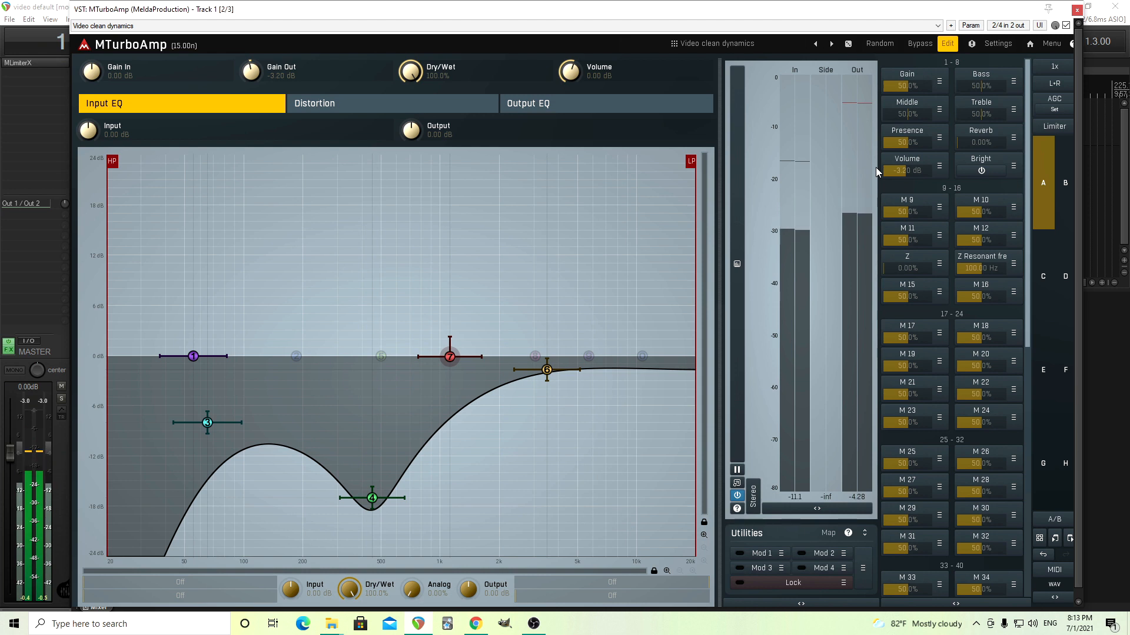
key(space)
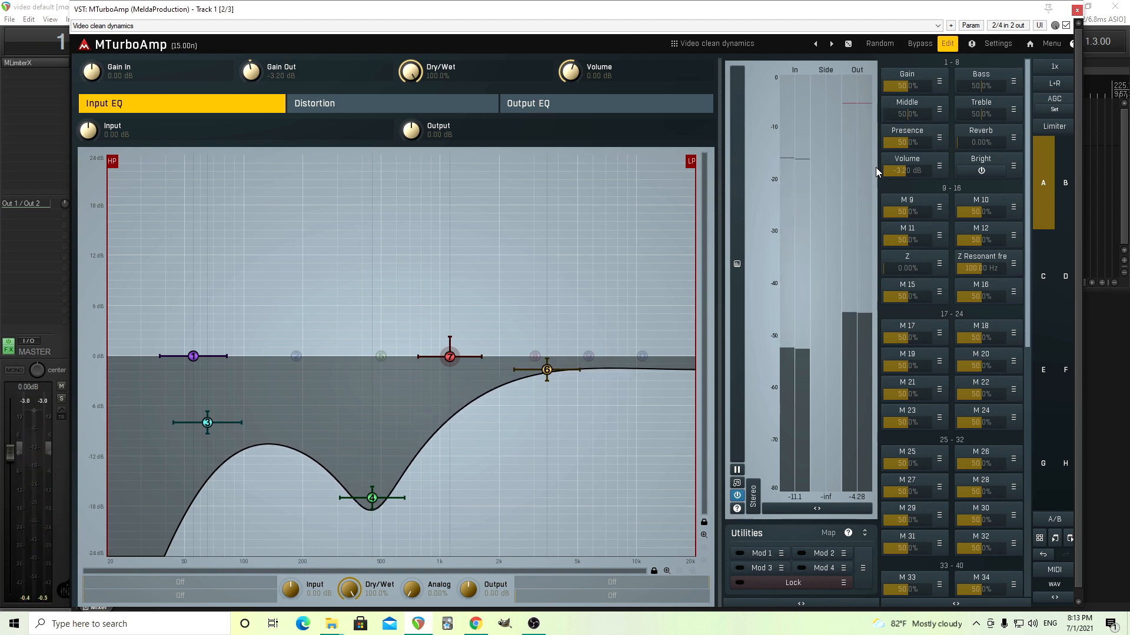
Step: Set band 7's dynamics to about -12.31 dB and close its settings
double_click(451, 357)
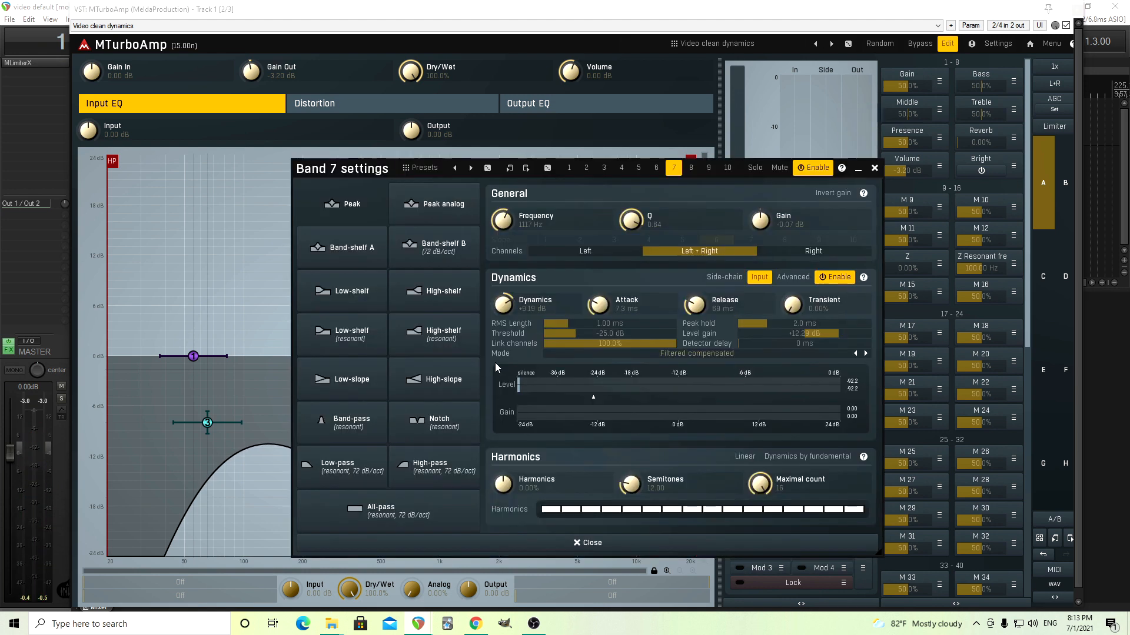
key(space)
click(874, 168)
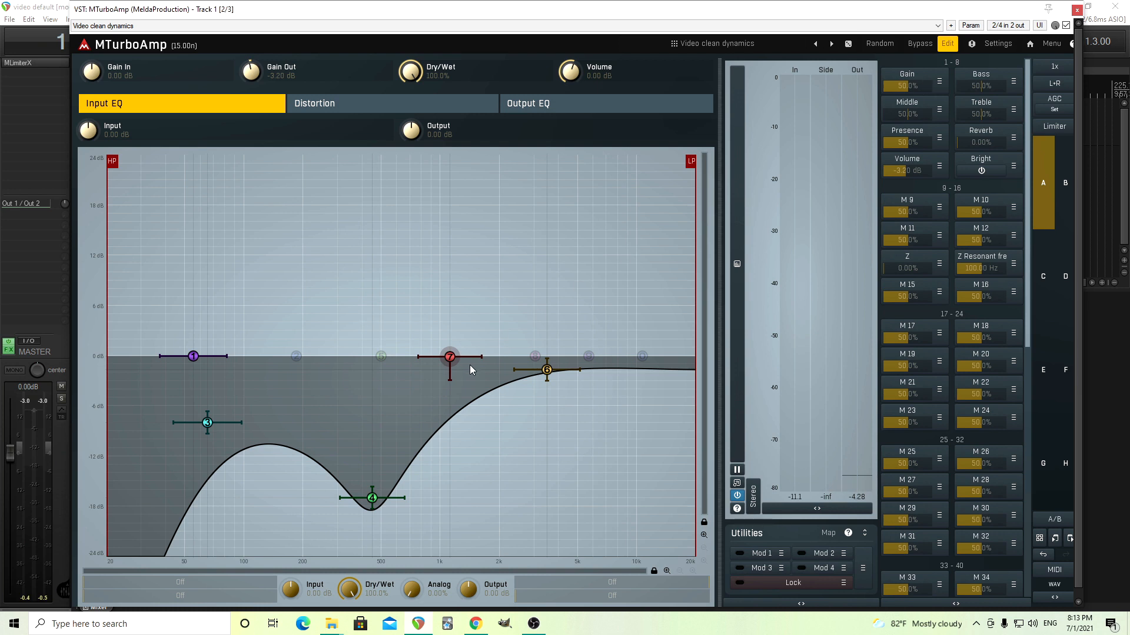
Step: Disable band 7, then raise the amp's Gain to about 89% and lower the Volume to -5.12 dB
double_click(450, 356)
scroll(911, 83, up, 8)
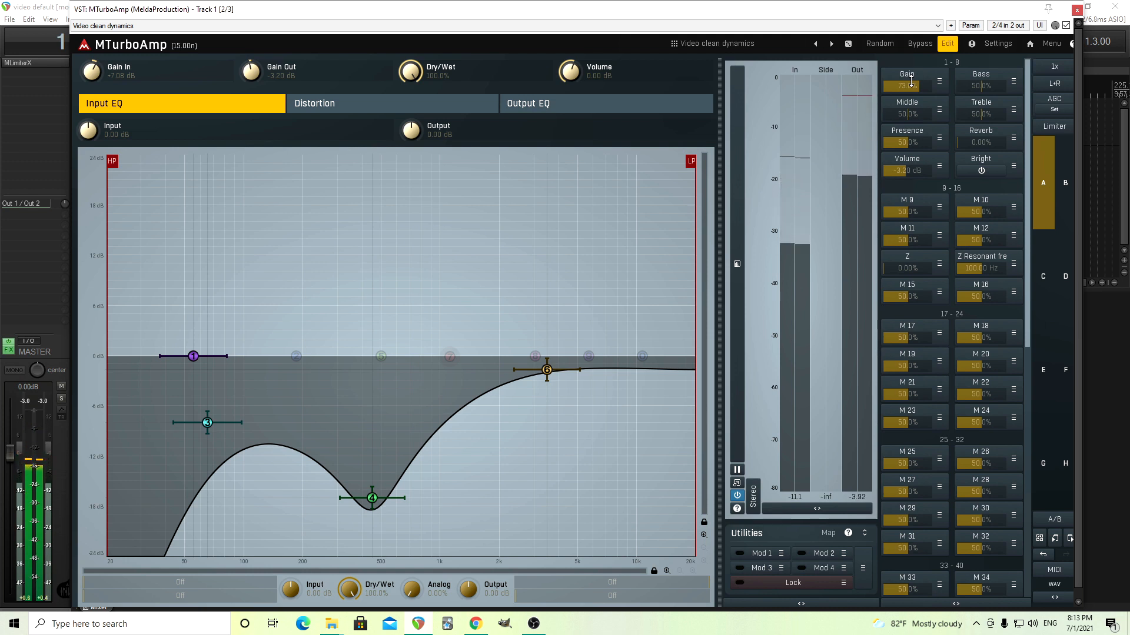
scroll(907, 85, up, 5)
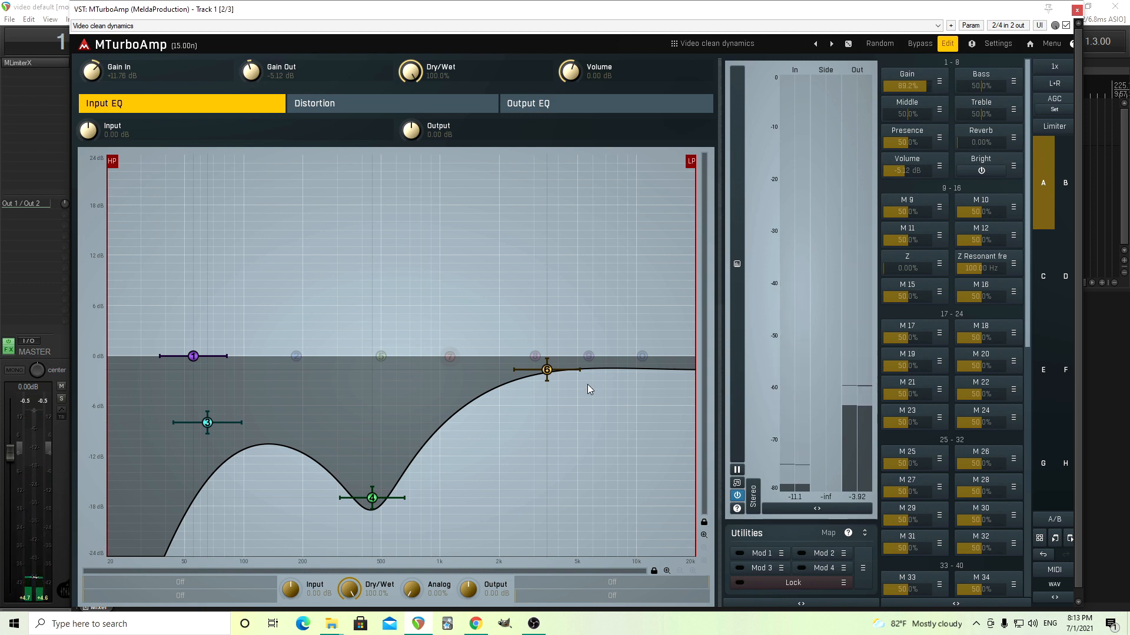
Step: Check band 7's dynamics meters during playback and compare the higher-gain sound with the band on and off
click(451, 358)
double_click(451, 358)
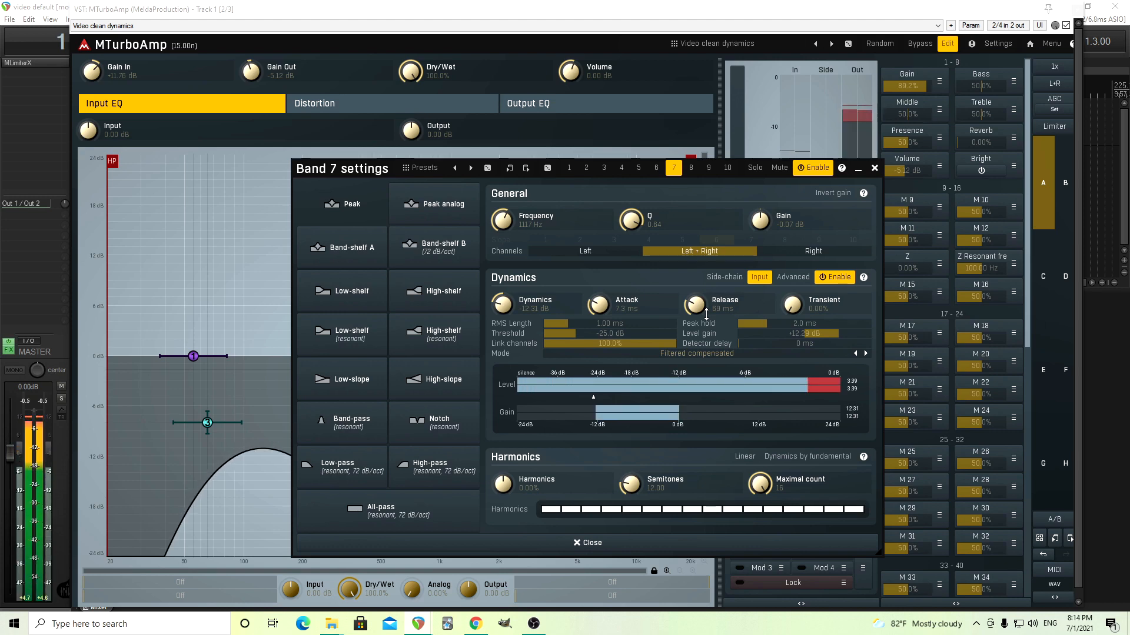
click(875, 170)
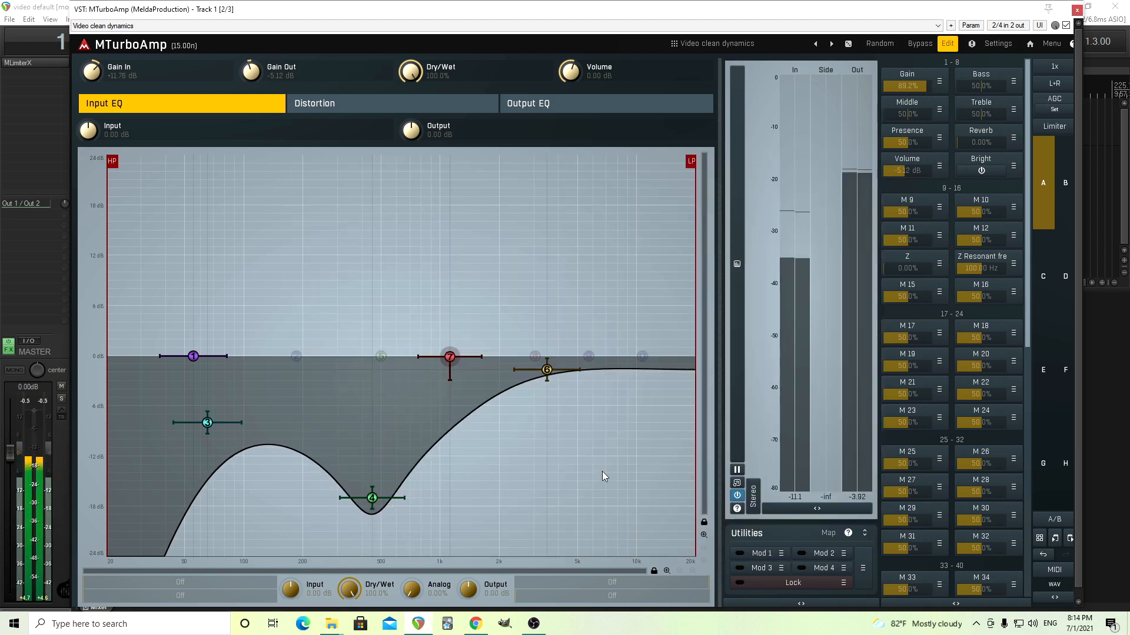
double_click(452, 358)
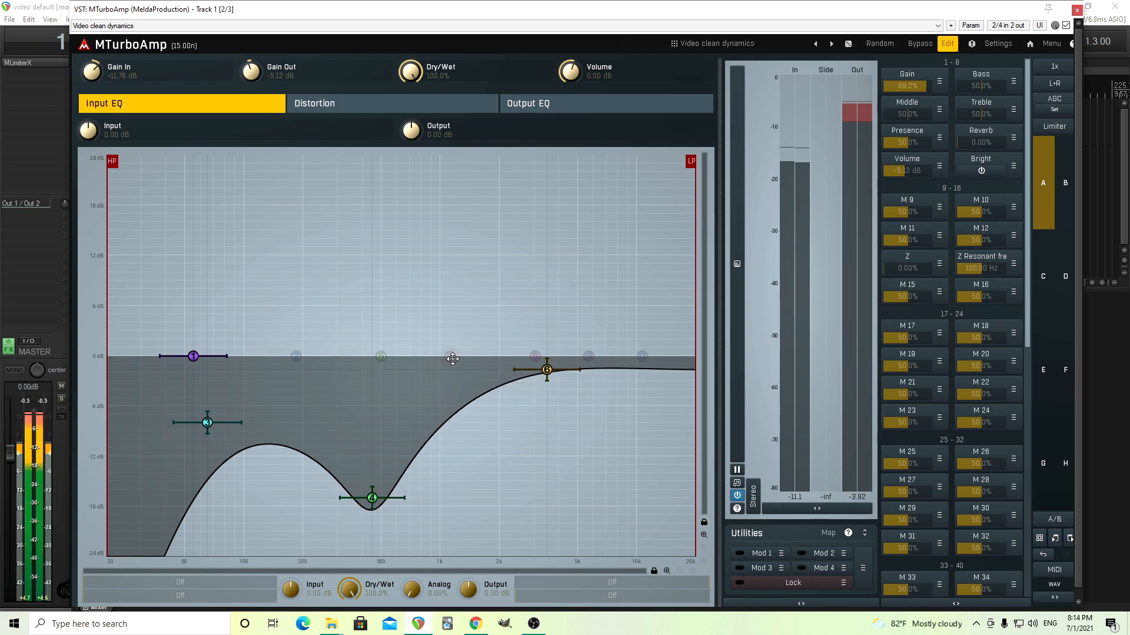
double_click(452, 358)
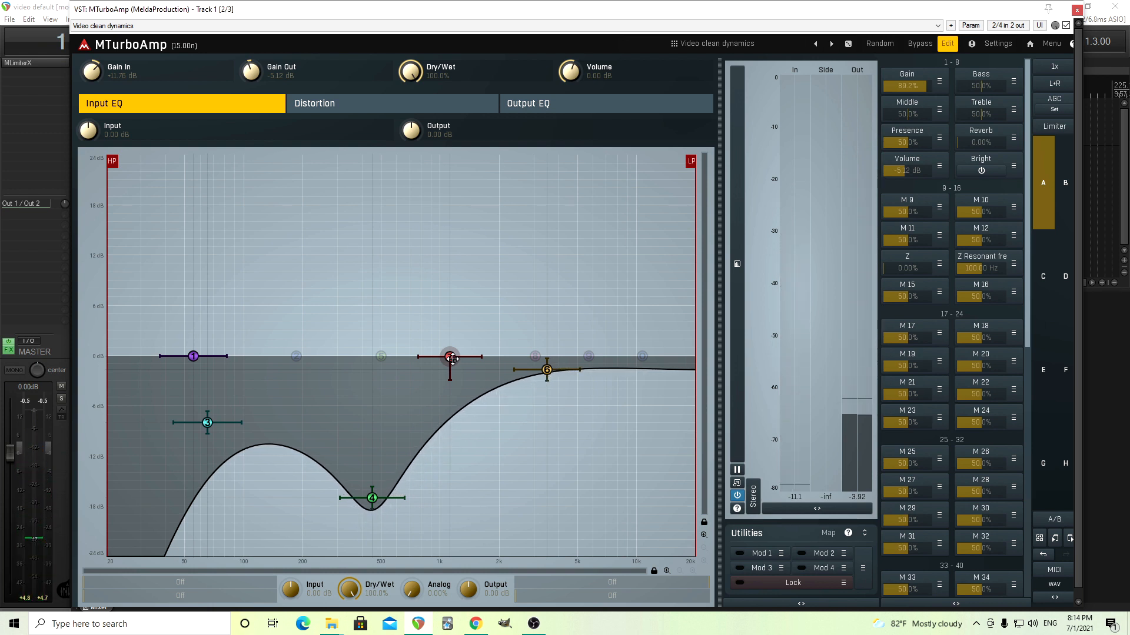
Step: Set band 7's dynamics to about 0.34 ms attack, 176 ms release and +3.2 dB level gain, leaving the band enabled
double_click(453, 359)
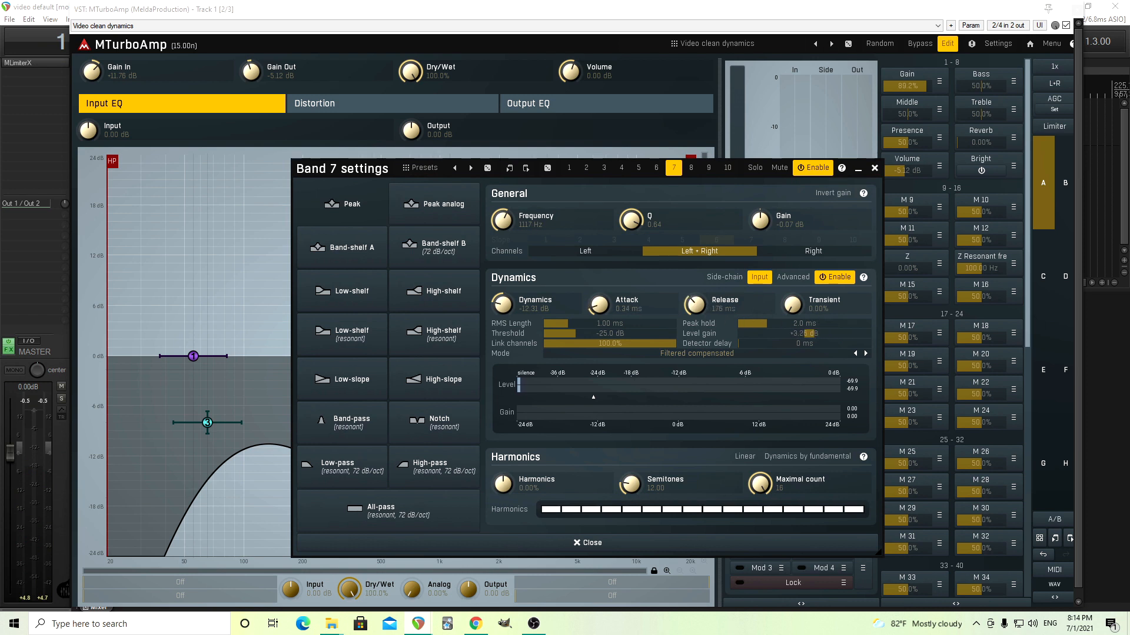
click(874, 170)
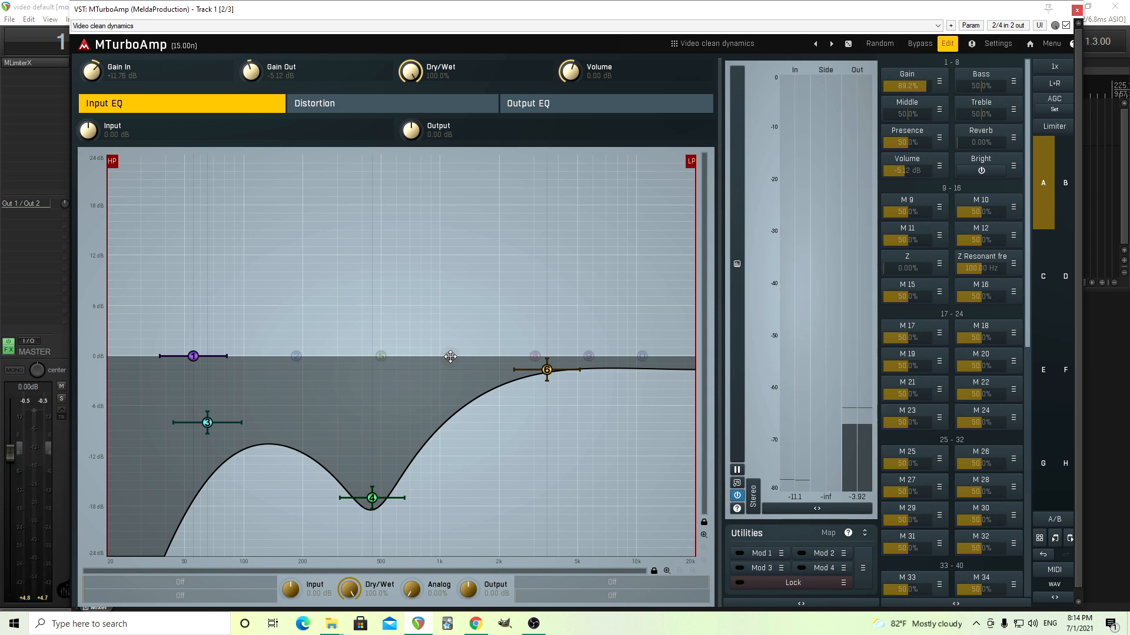
click(451, 357)
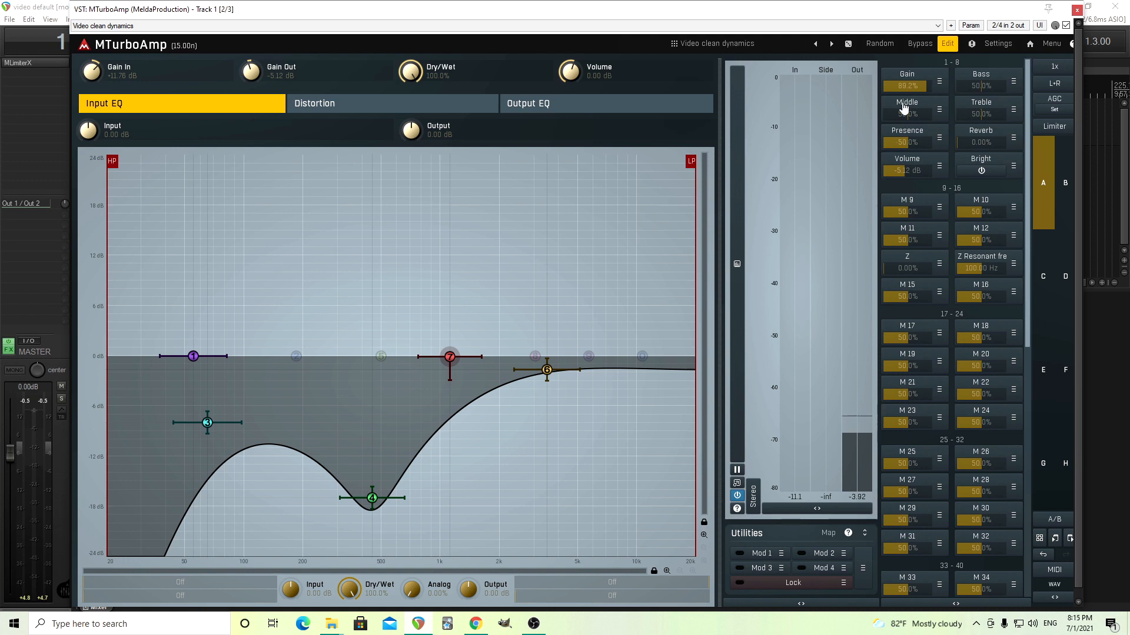
Step: Reset the amp's Gain to 50% while monitoring band 7's dynamics meters, and clear the meter's peak readout
double_click(450, 357)
drag(329, 167, 205, 175)
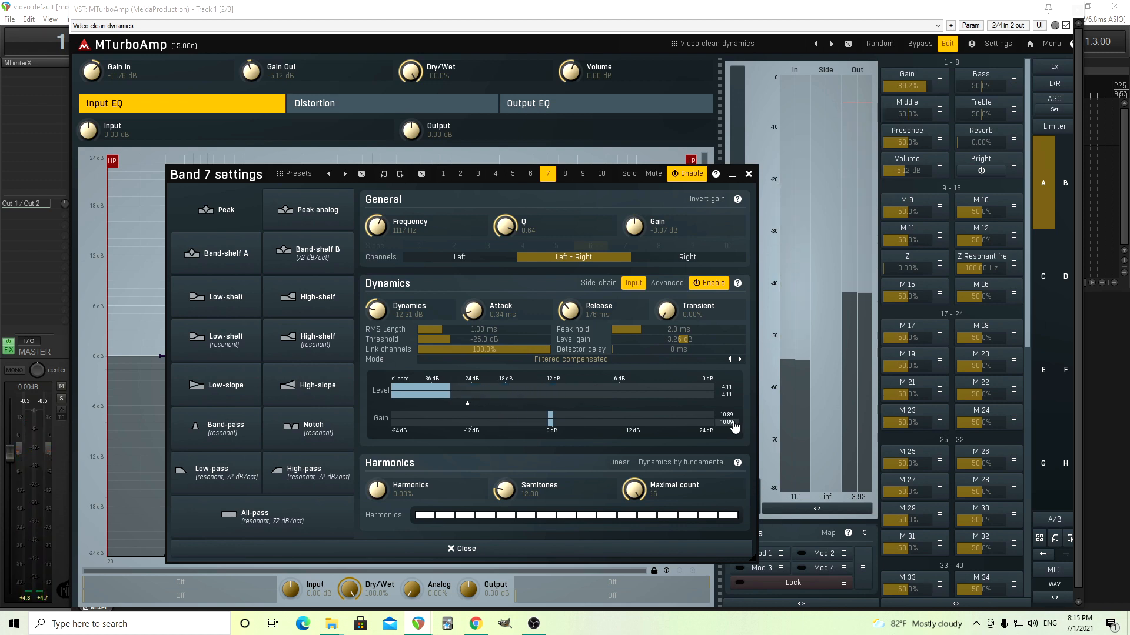
double_click(919, 87)
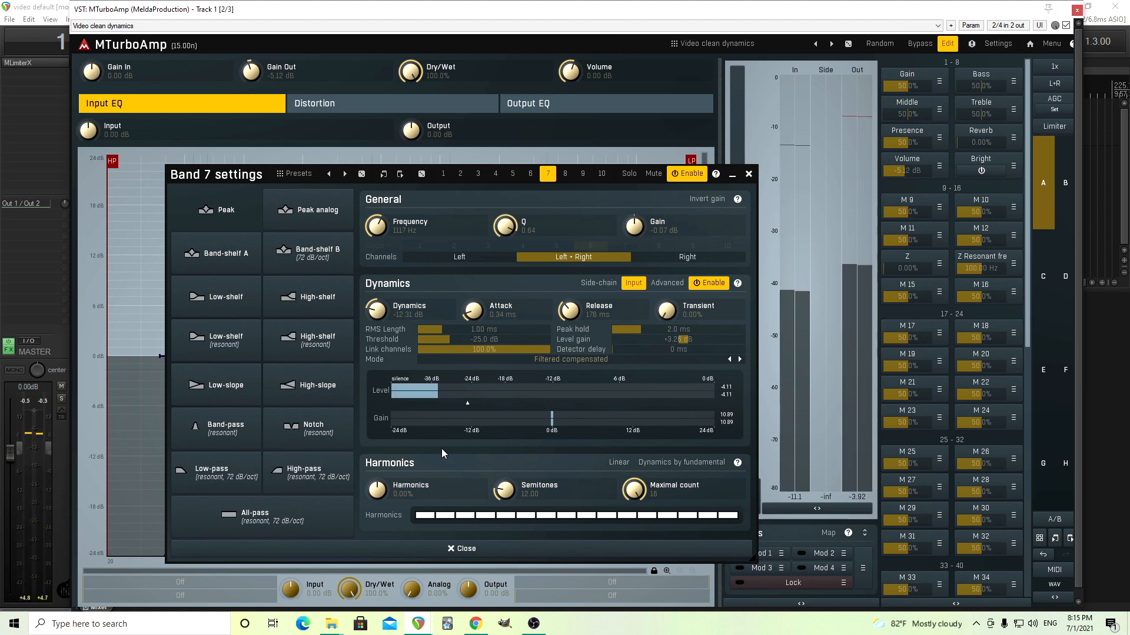
click(729, 421)
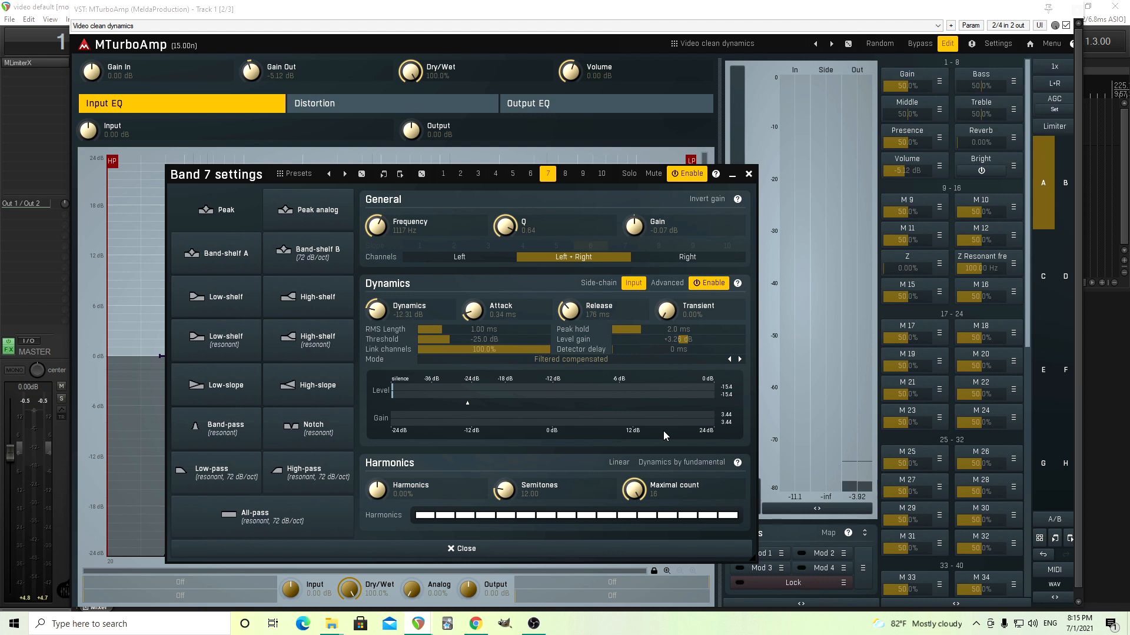
click(749, 175)
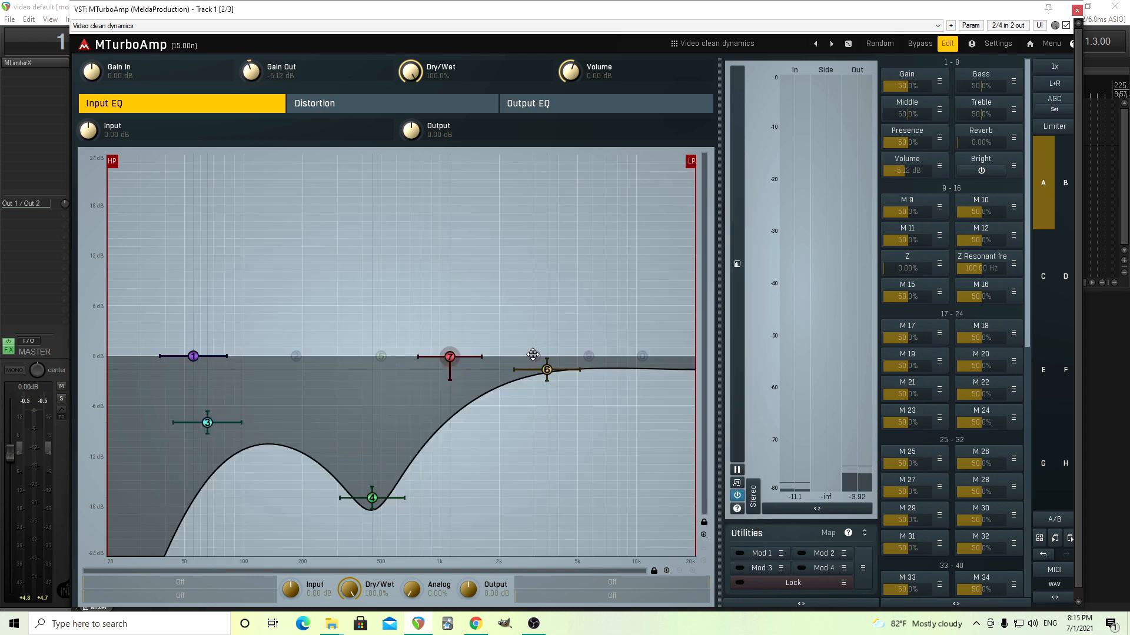